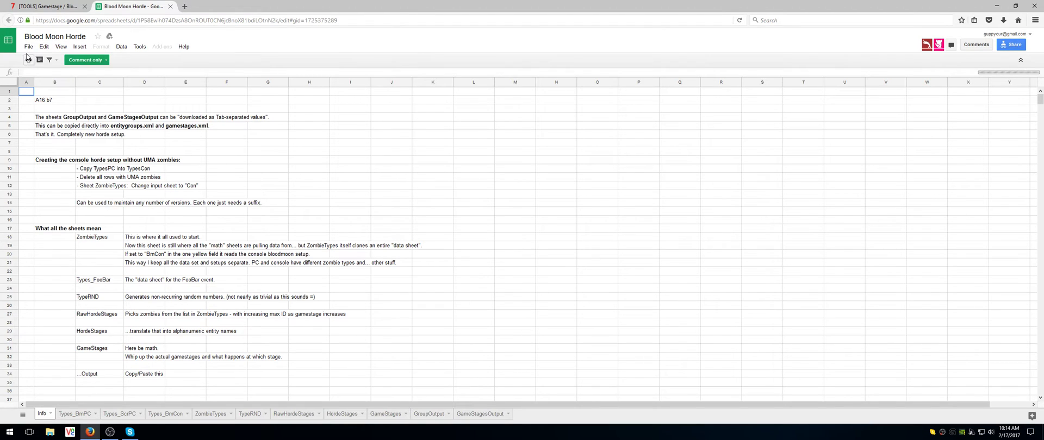
Make a copy of the spreadsheet named Guppytutorial in My Drive and allow pop-ups for docs.google.com.
click(28, 46)
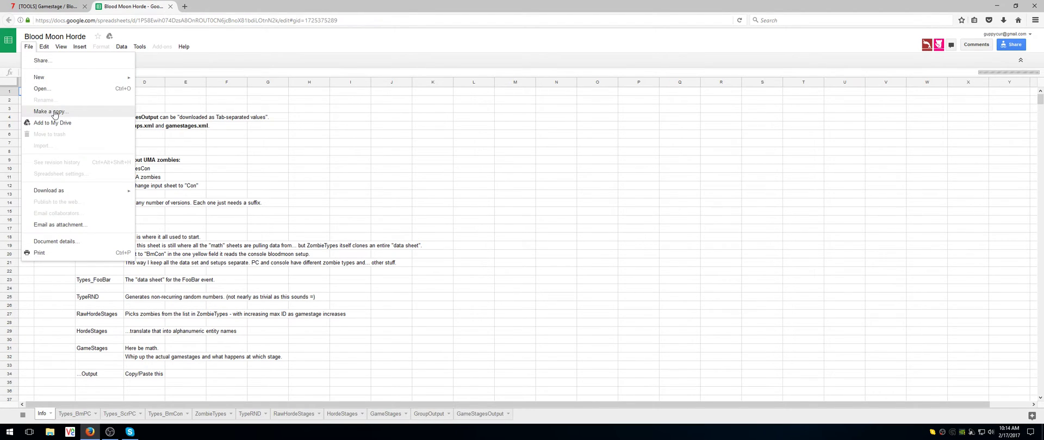
click(55, 112)
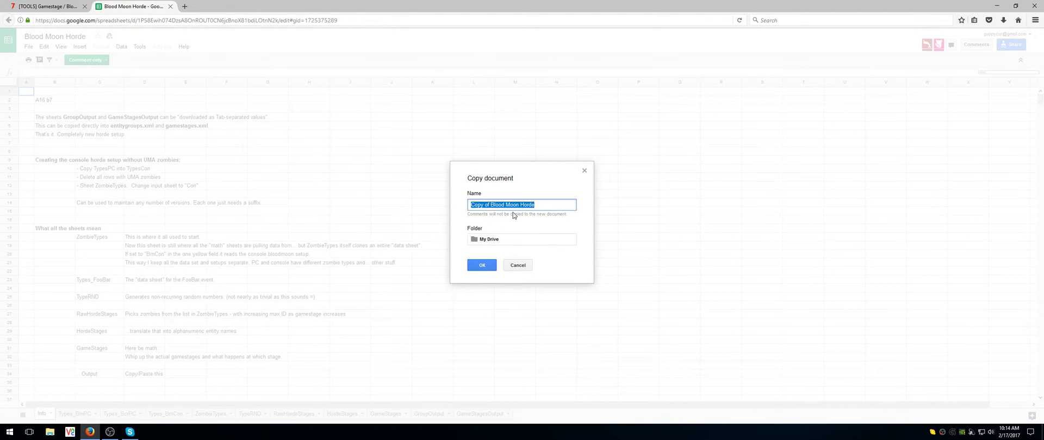
text(Guppytutorial)
click(483, 267)
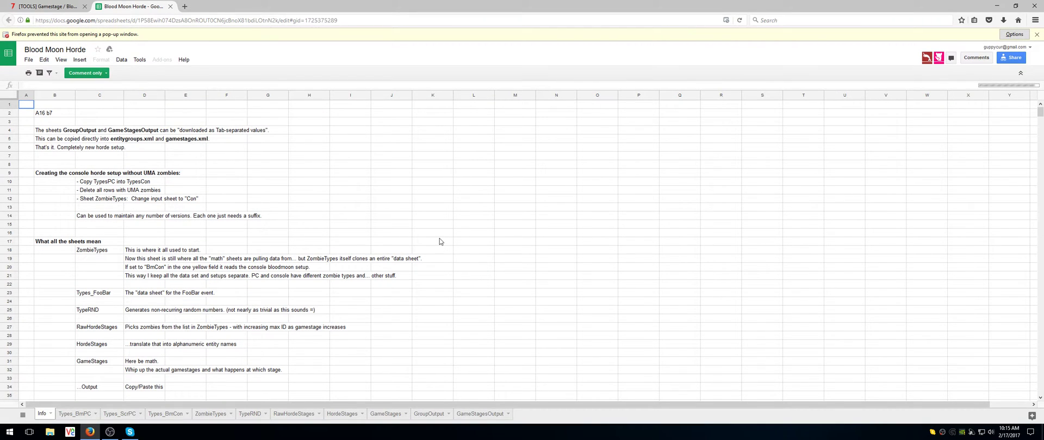
click(1005, 37)
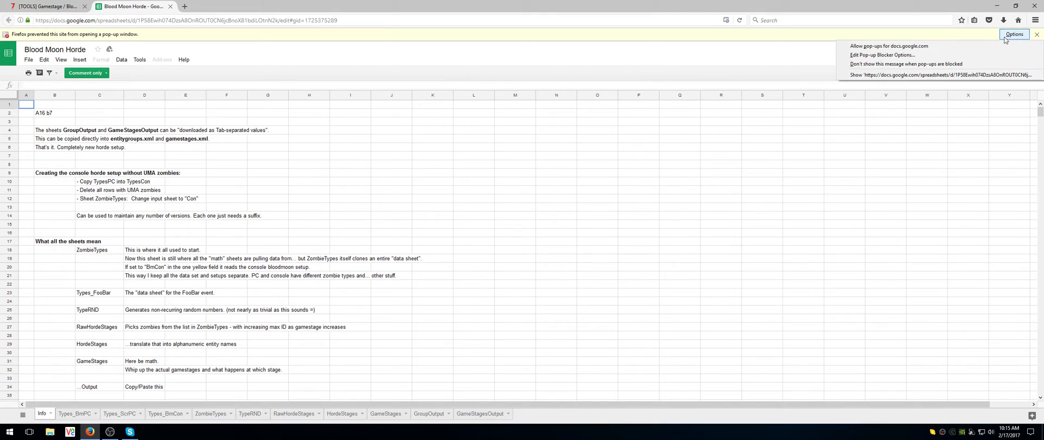
click(912, 48)
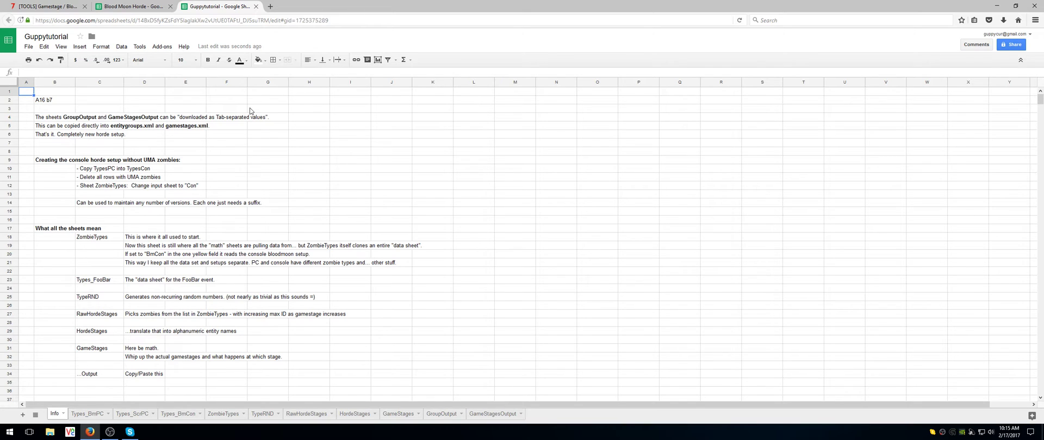
Widen all columns of the GameStagesOutput sheet to fit their contents and select the first spawn group entry in column L.
scroll(160, 185, down, 4)
scroll(160, 185, up, 4)
click(495, 414)
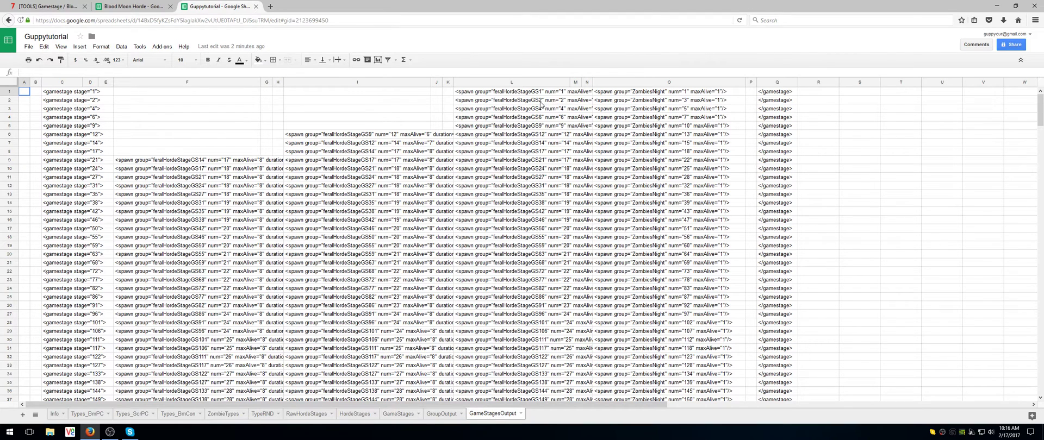
click(7, 82)
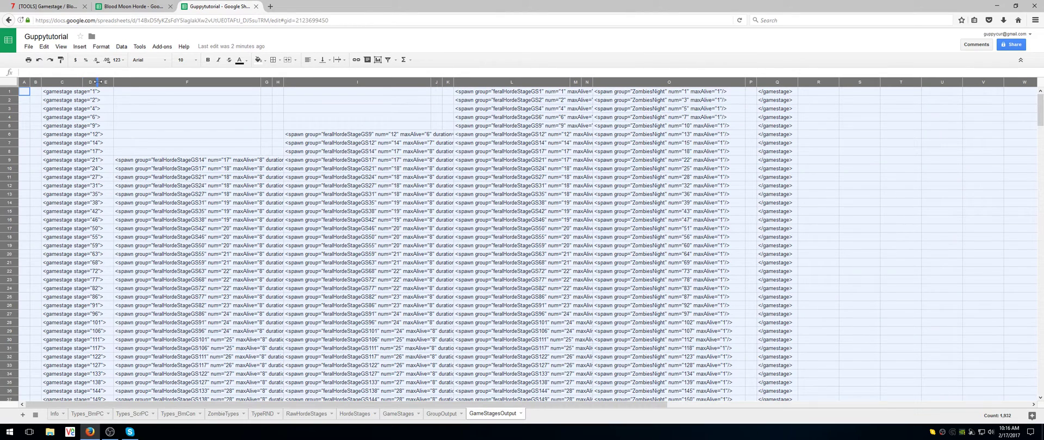
drag(96, 83, 190, 109)
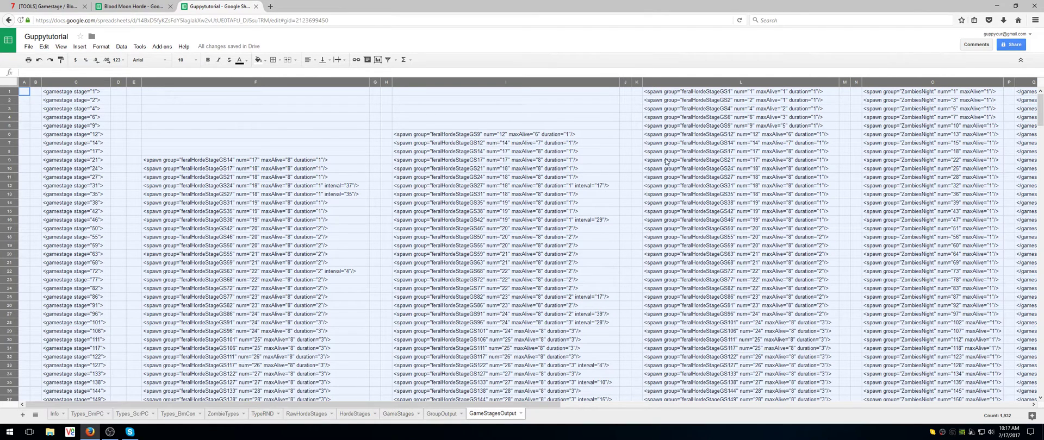
click(702, 93)
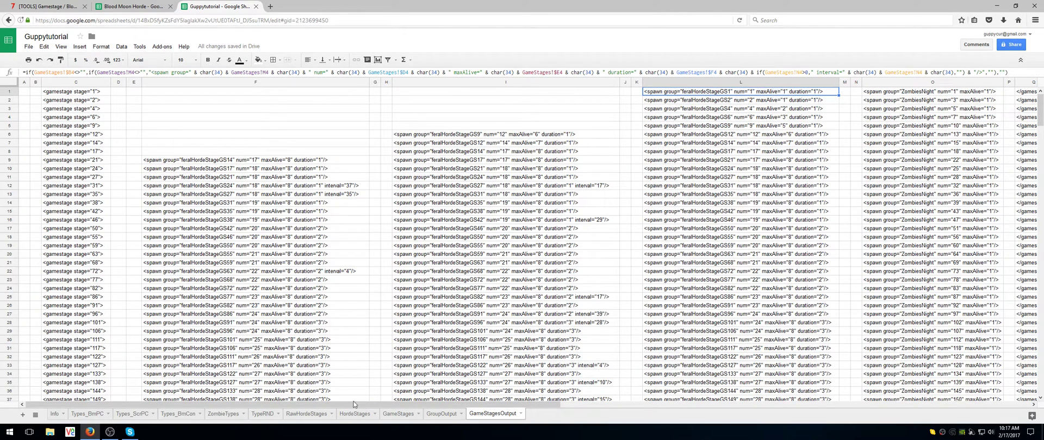
Widen all columns of the GroupOutput sheet to fit their entity entries.
click(439, 415)
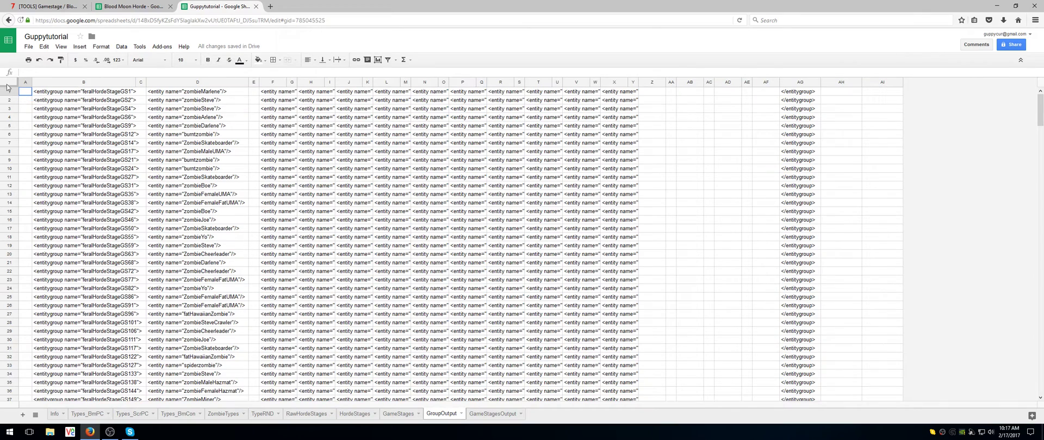
click(8, 82)
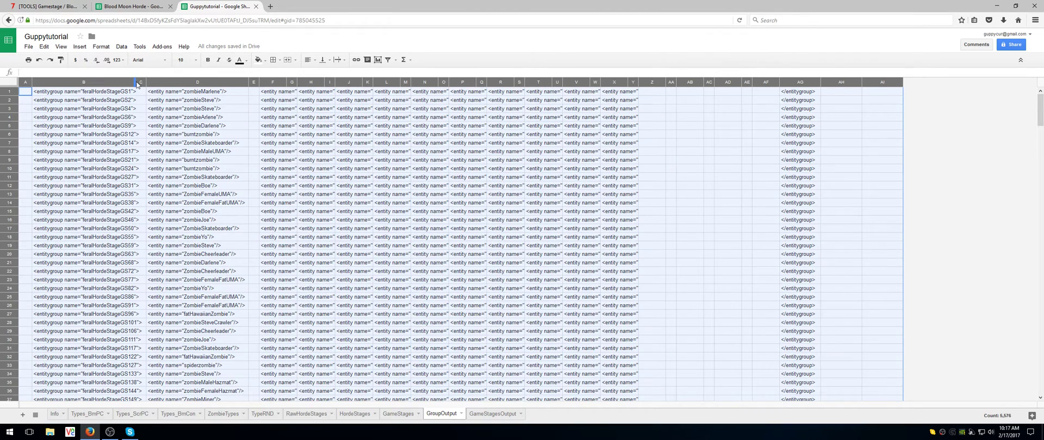
drag(137, 83, 135, 81)
double_click(135, 82)
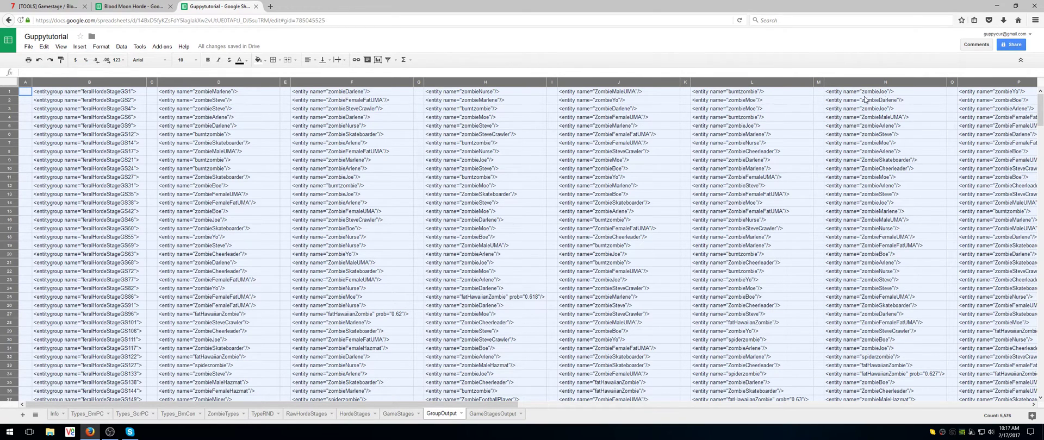
Compare the spawn groups in GameStagesOutput with the matching entity groups in GroupOutput.
click(493, 416)
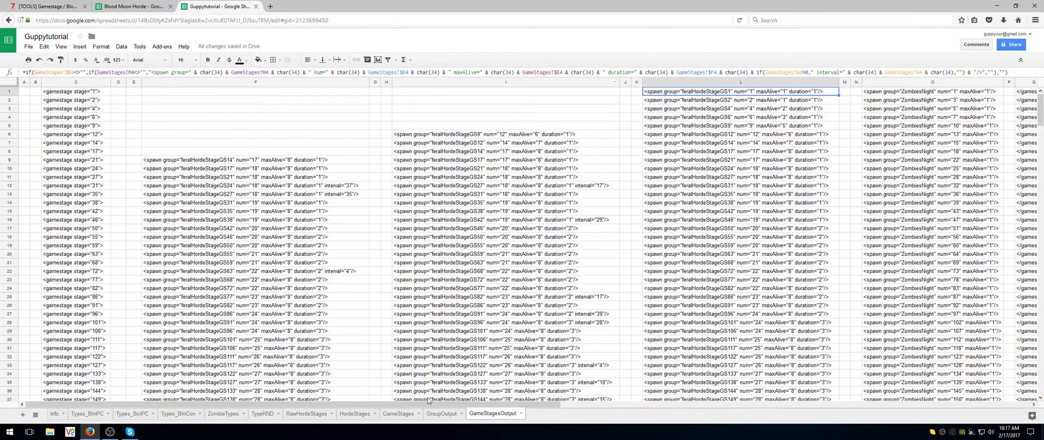
click(442, 414)
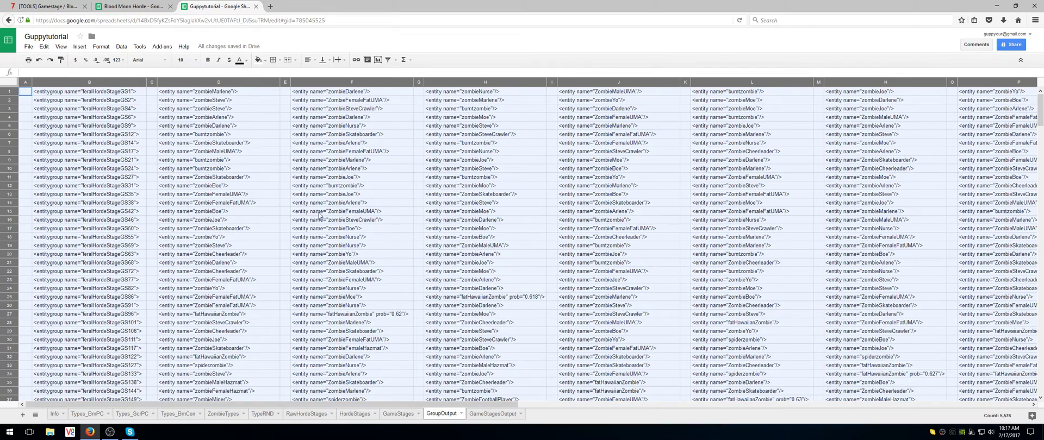
key(ctrl+shift+Page_Down)
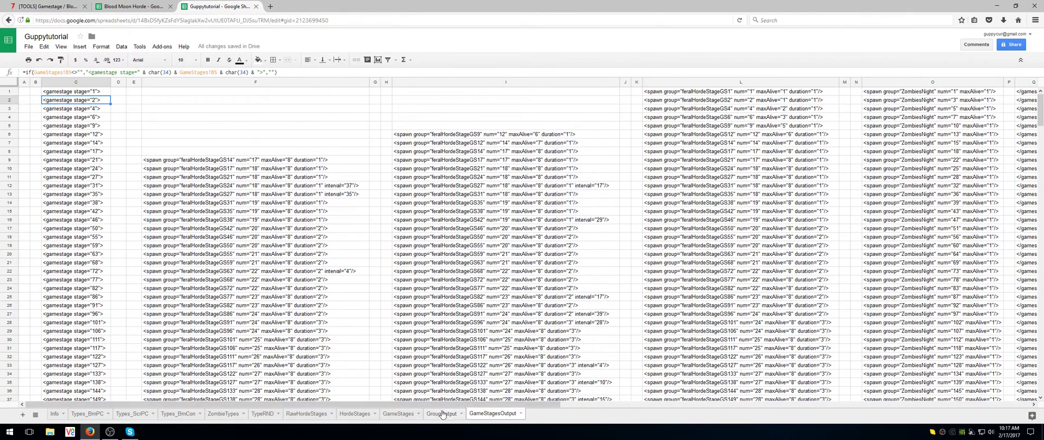
click(722, 103)
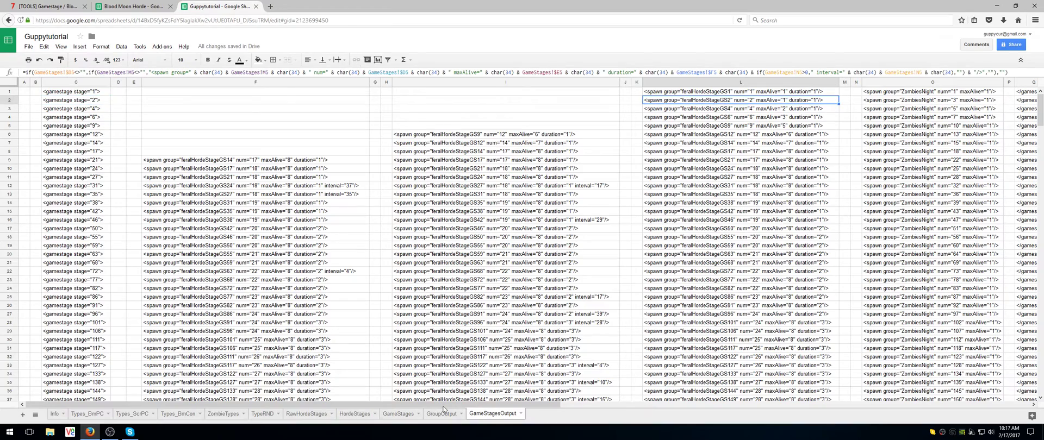
key(ctrl+shift+Page_Up)
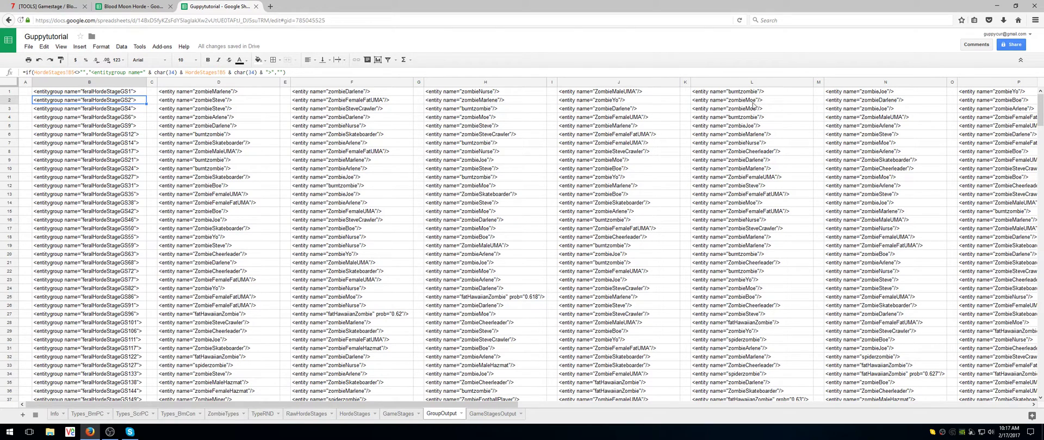
Examine the GameStages, HordeStages, RawHordeStages, TypeRND and ZombieTypes sheets to see how the horde data is calculated.
click(405, 417)
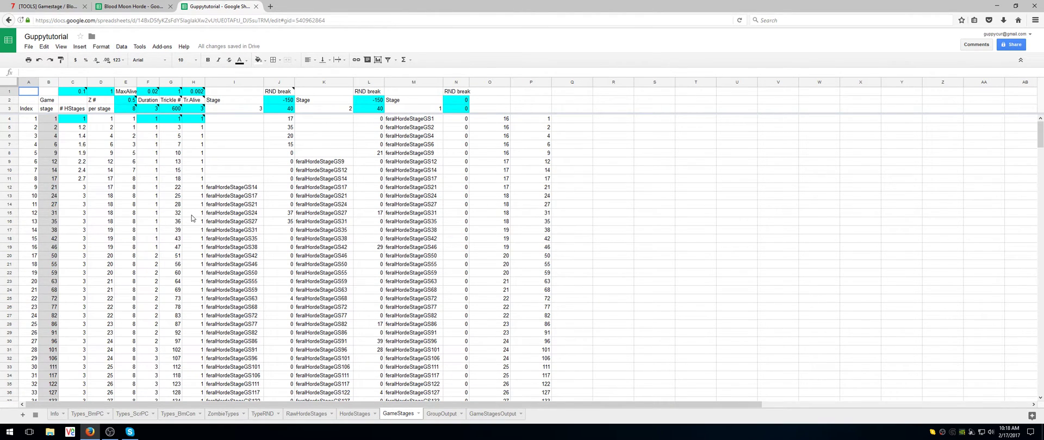
click(354, 413)
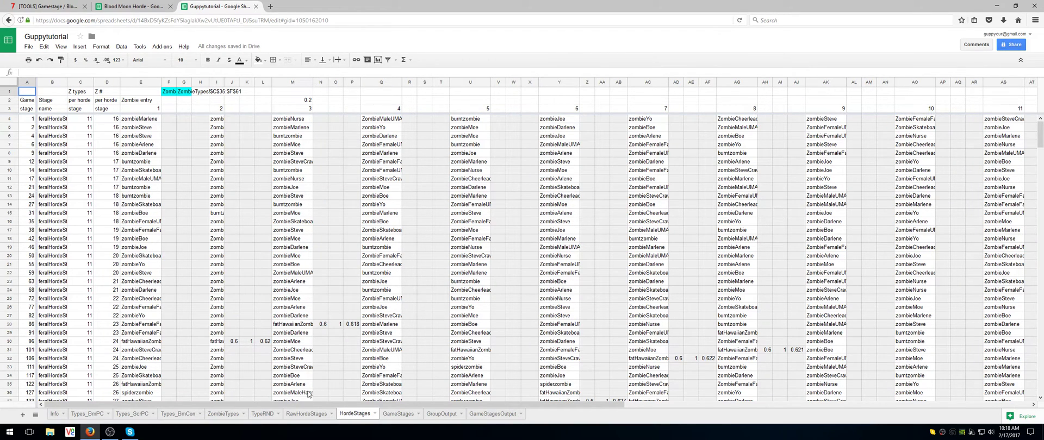
click(307, 414)
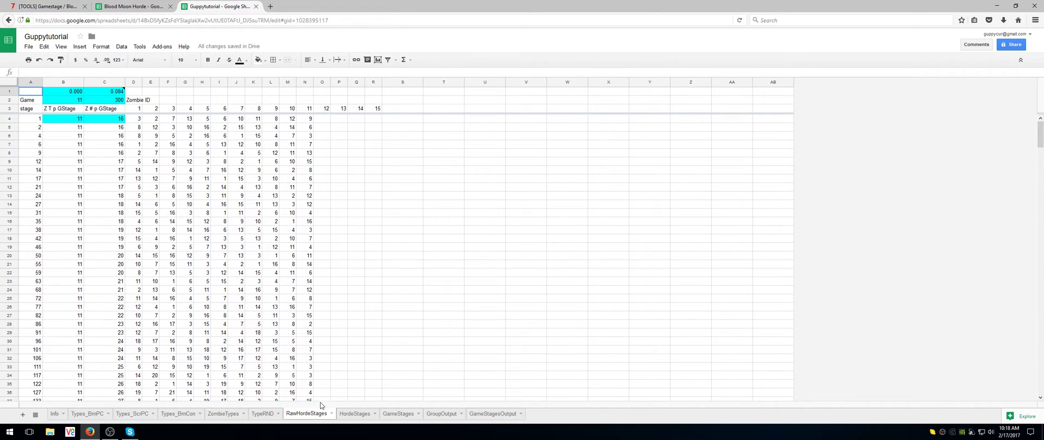
click(263, 414)
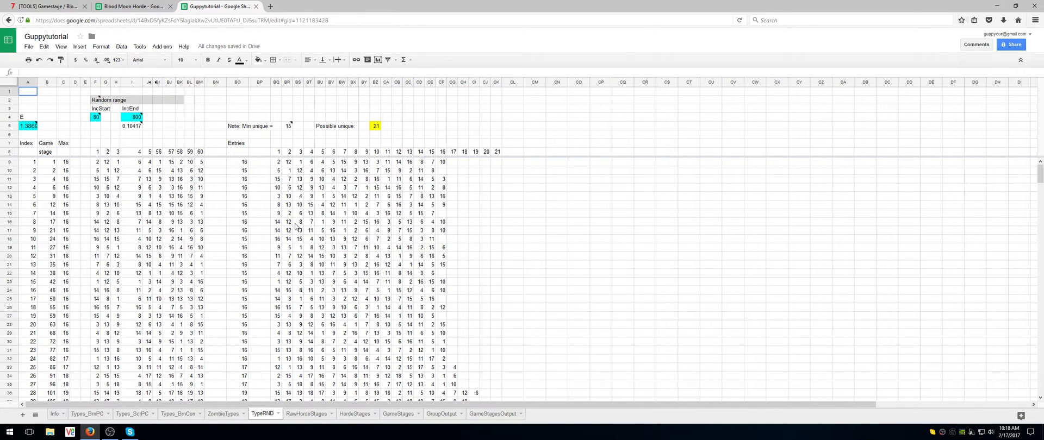
click(180, 248)
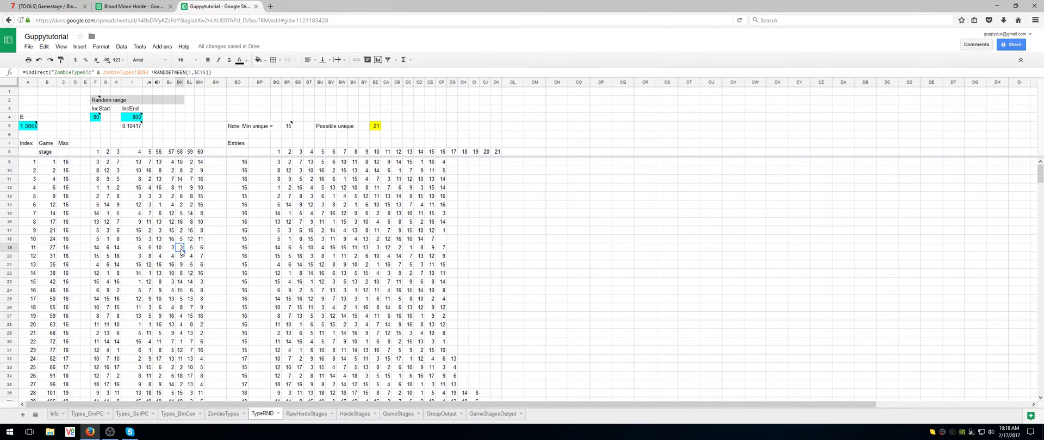
click(223, 414)
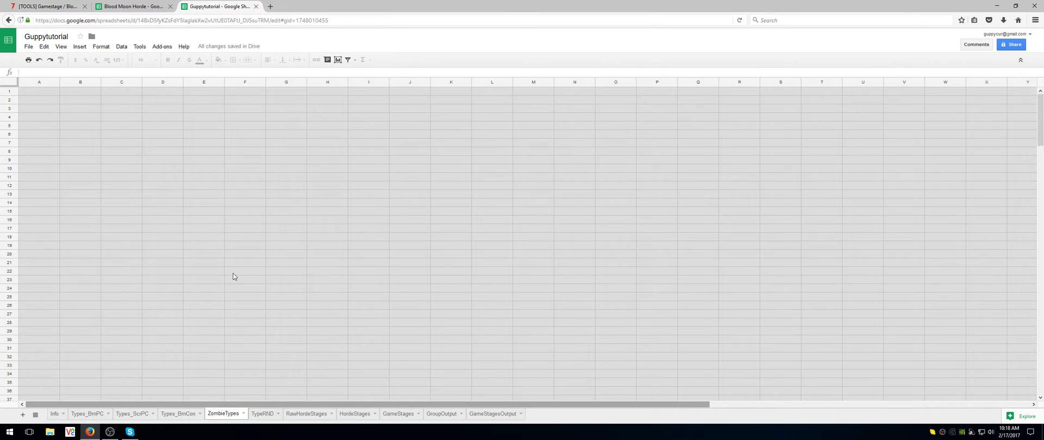
scroll(251, 218, down, 10)
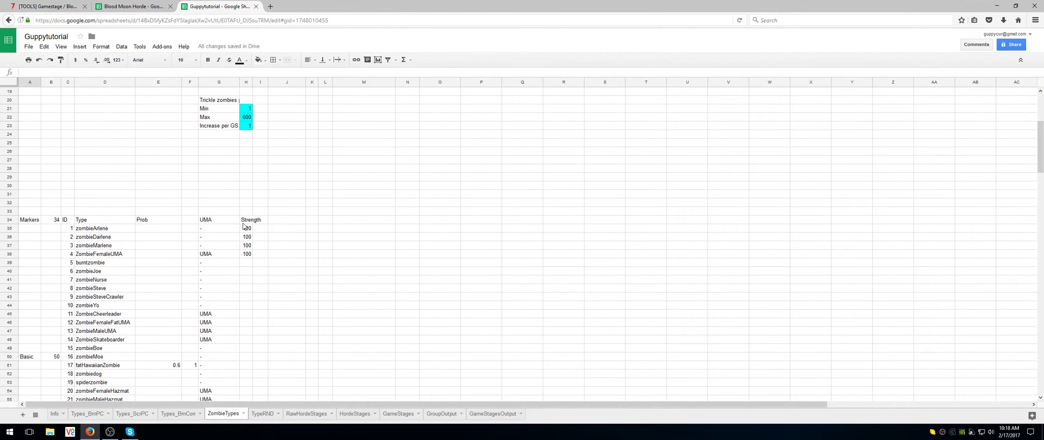
scroll(240, 228, up, 6)
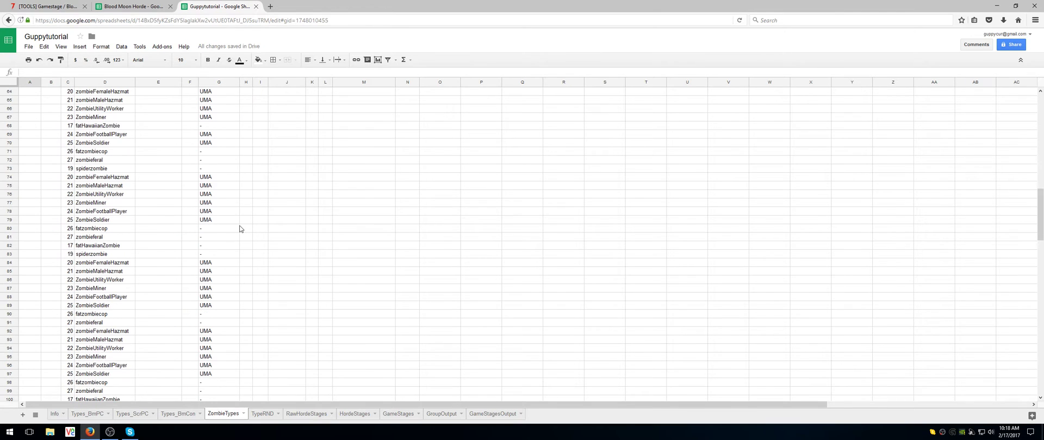
scroll(239, 228, up, 2)
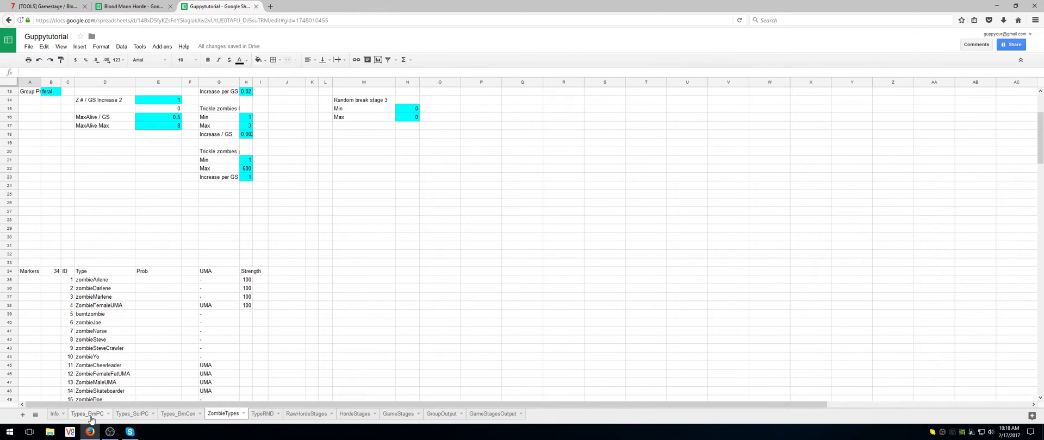
Look over the Types_ScrPC settings, and examine the zombie type list and version setting in the ZombieTypes sheet.
click(137, 420)
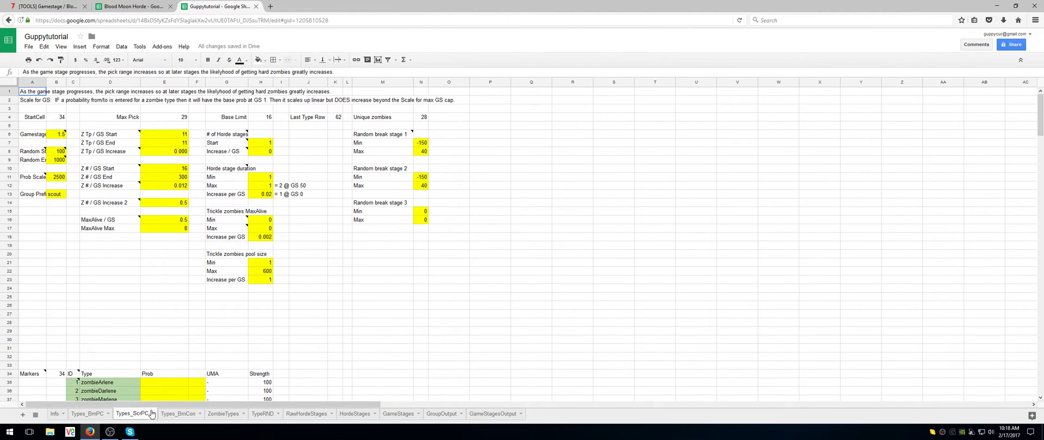
scroll(135, 353, down, 5)
scroll(135, 353, up, 5)
click(225, 414)
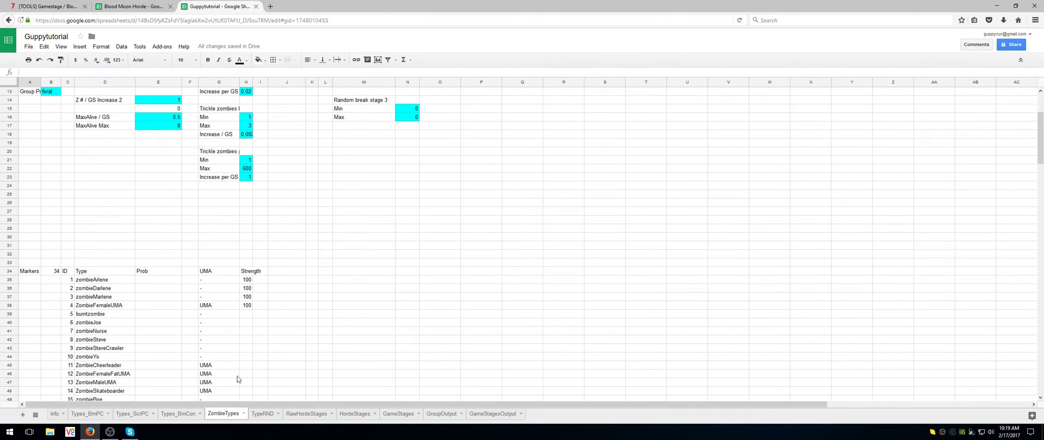
scroll(139, 216, down, 8)
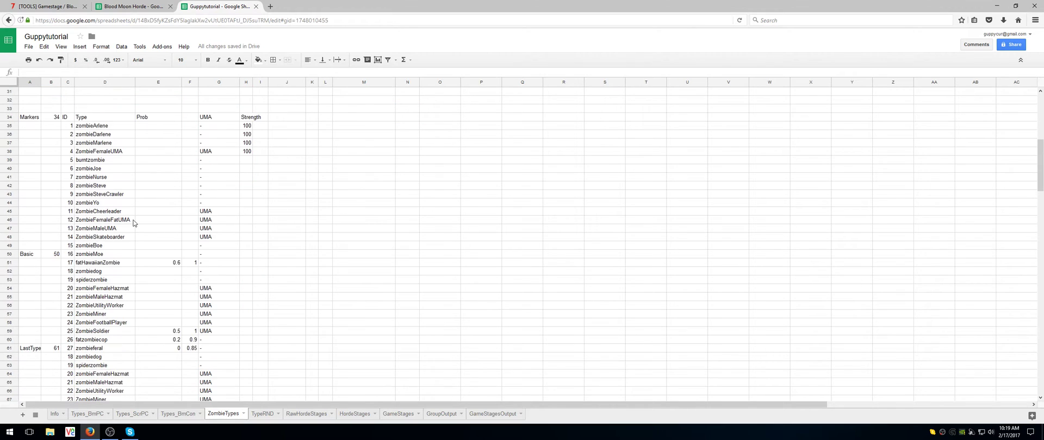
scroll(125, 223, down, 15)
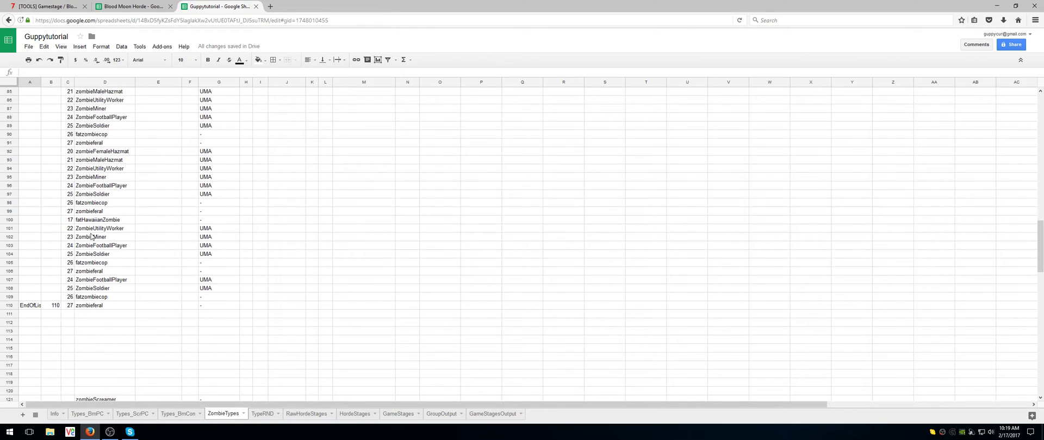
scroll(94, 266, up, 19)
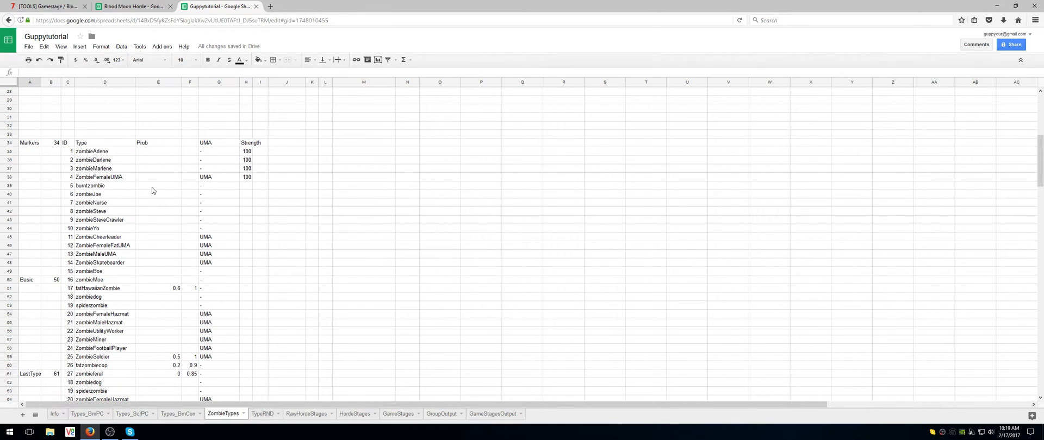
scroll(128, 245, down, 3)
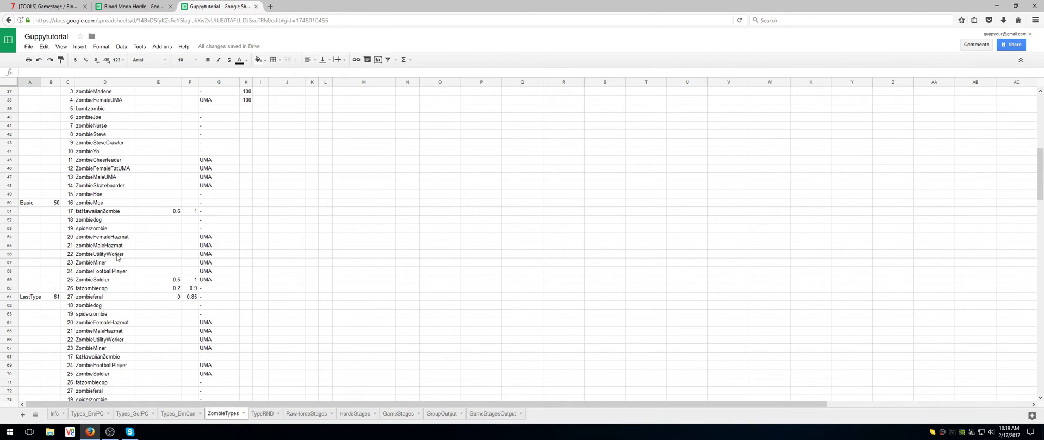
scroll(106, 249, down, 4)
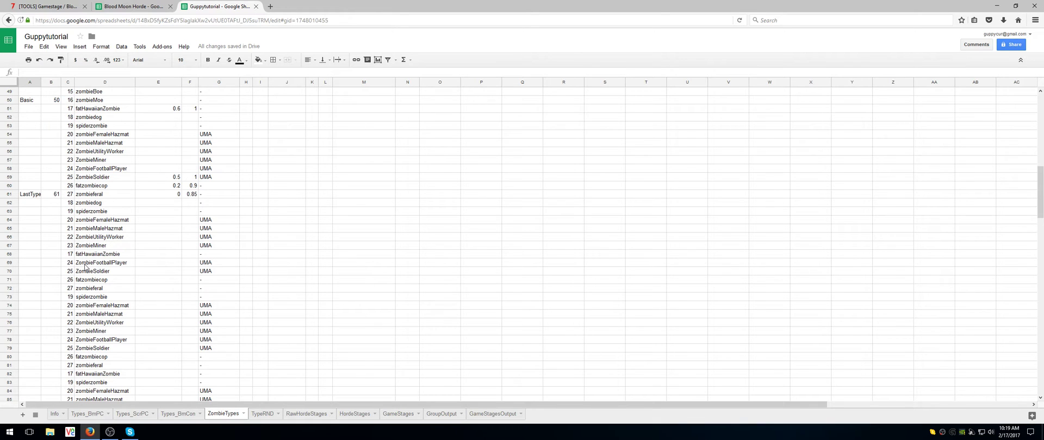
scroll(84, 266, up, 16)
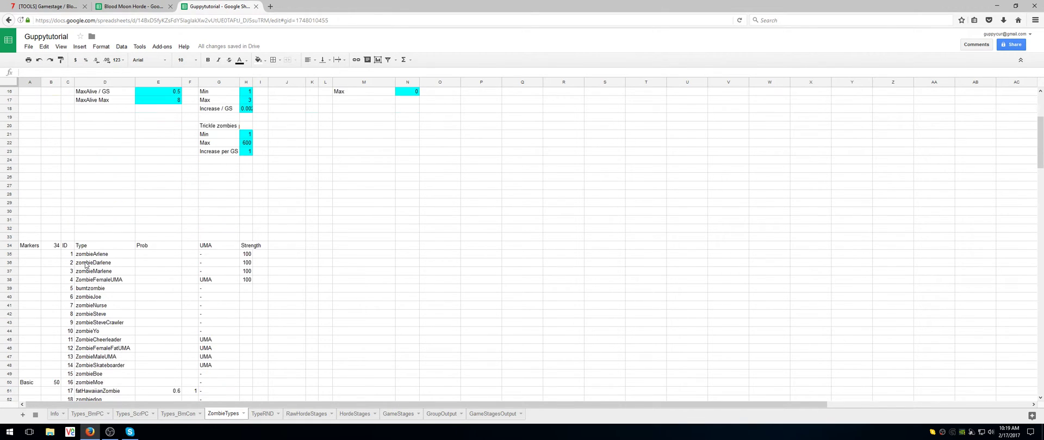
mouse_move(60, 103)
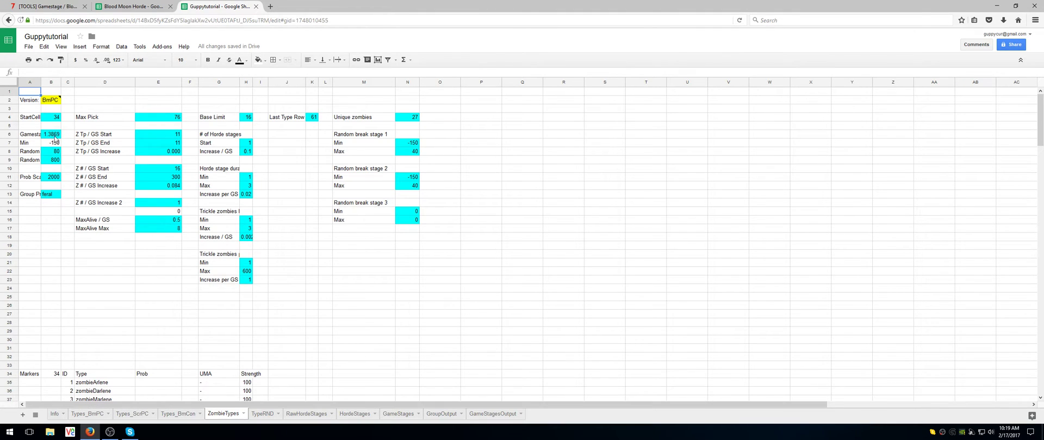
Examine the zombie types in ZombieTypes and Types_BmPC, including their IDs, probabilities, UMA flags, strengths and the extended yellow list.
scroll(155, 220, down, 6)
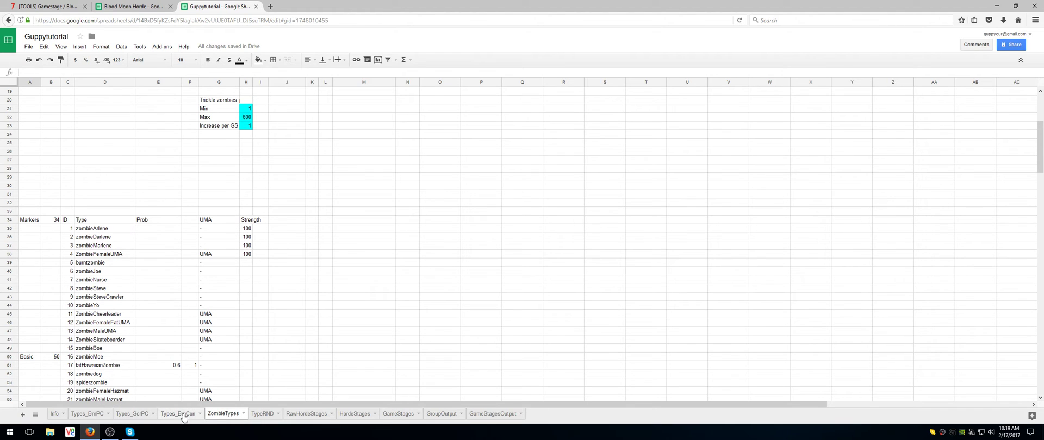
click(87, 415)
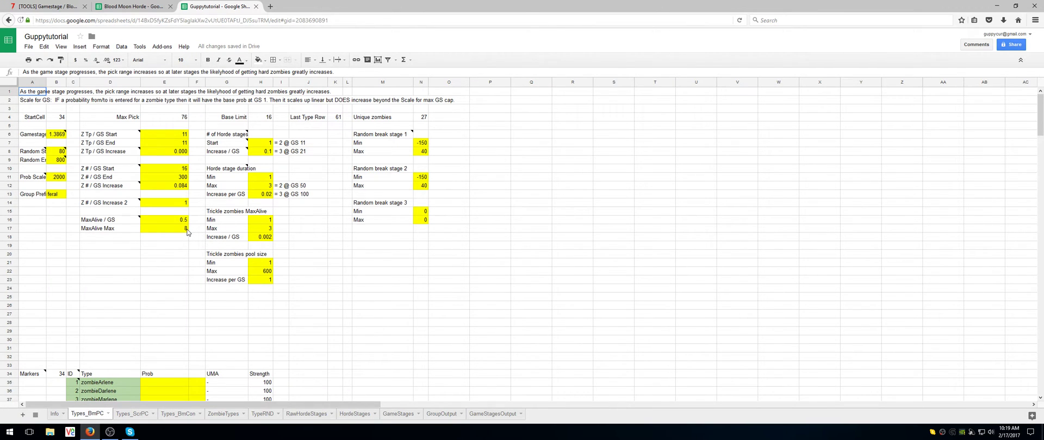
scroll(186, 231, down, 15)
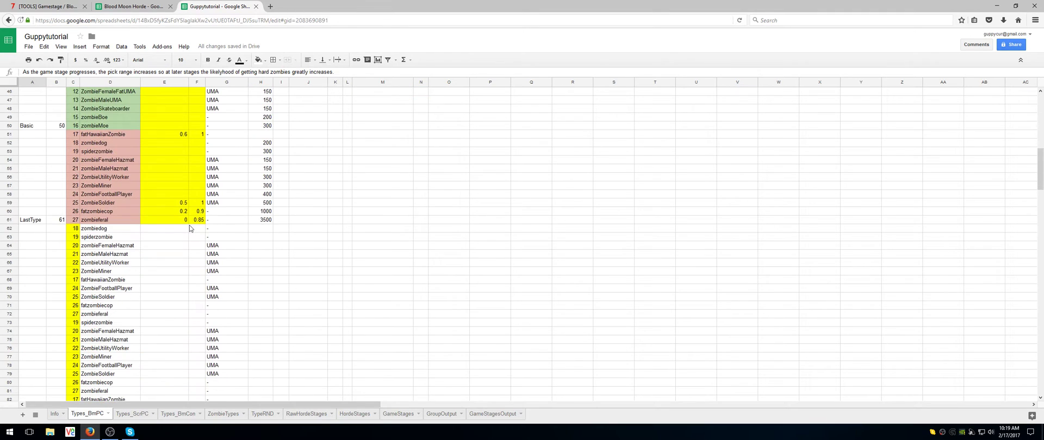
scroll(237, 218, up, 10)
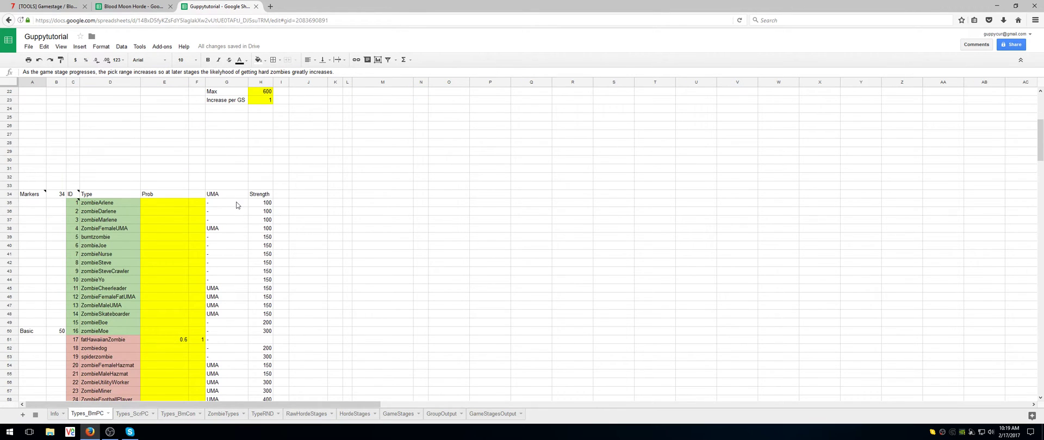
scroll(237, 205, down, 18)
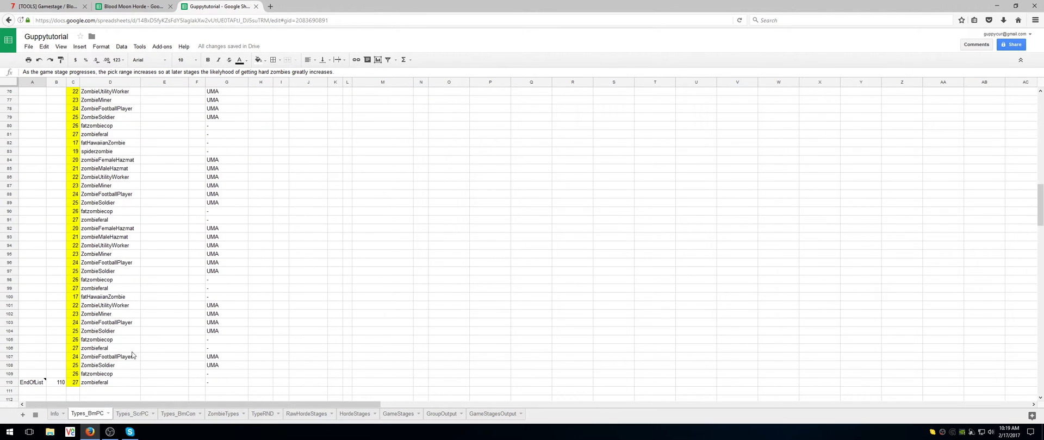
scroll(152, 315, up, 16)
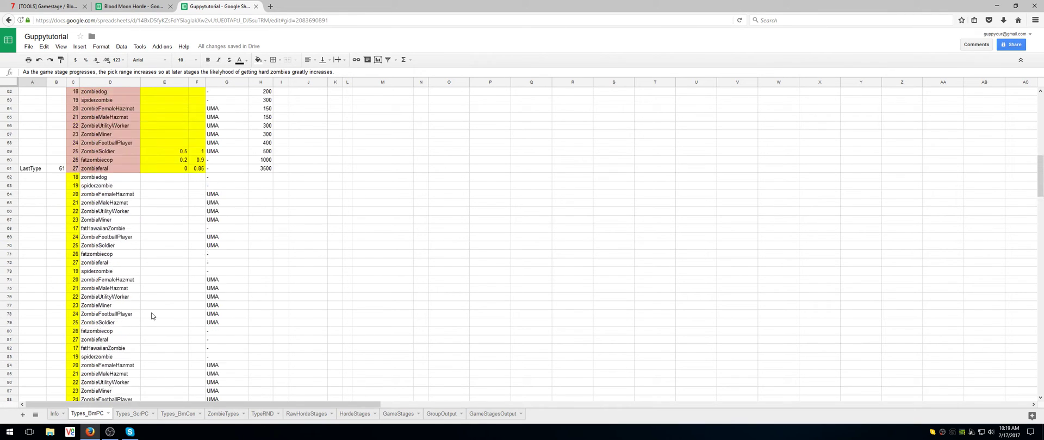
scroll(154, 314, up, 1)
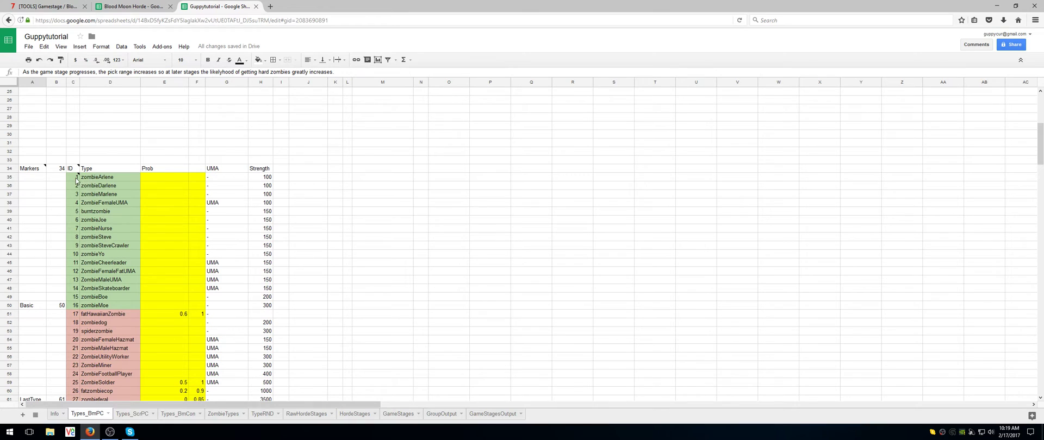
mouse_move(76, 181)
Insert an empty row above the fatHawaiianZombie row in the Types_BmPC sheet.
click(8, 314)
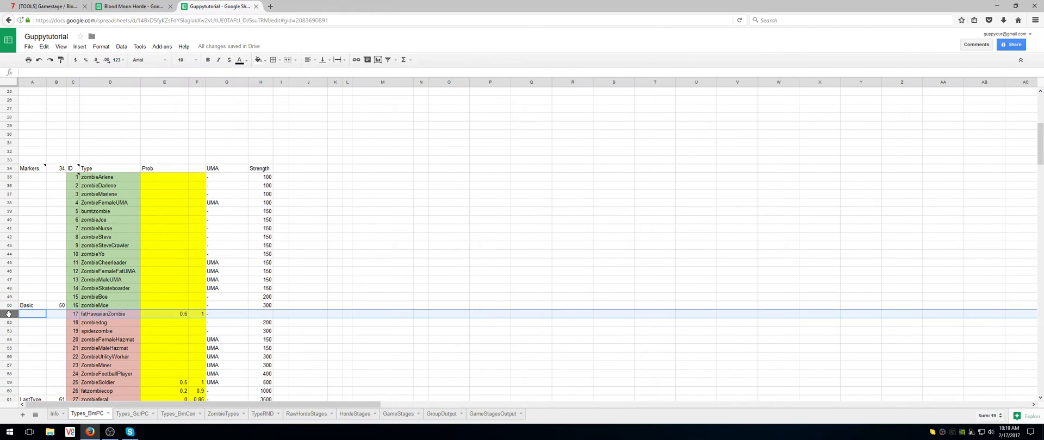
right_click(9, 315)
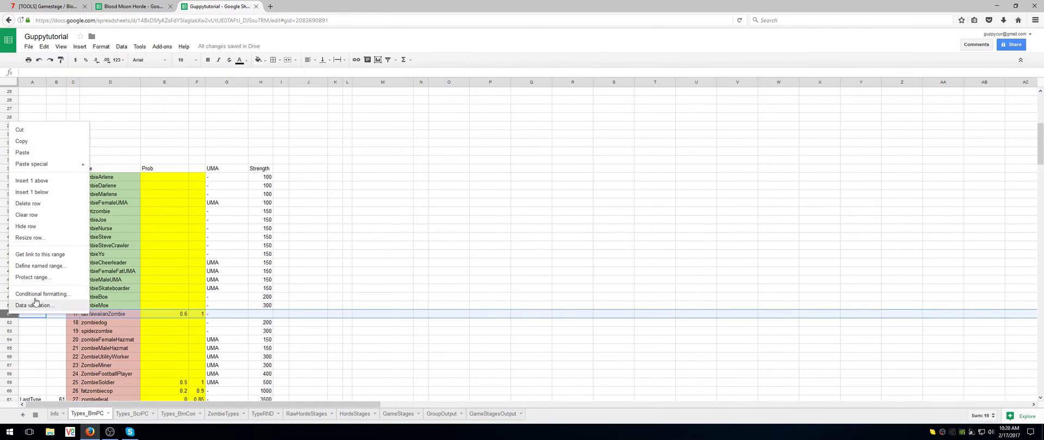
click(46, 181)
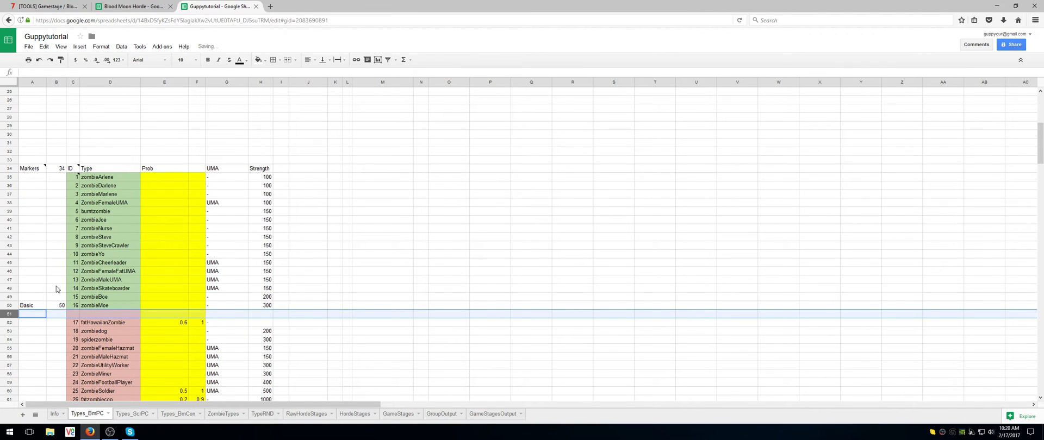
Check the row formula beside the Basic marker, and enter gupZombie as the type in the new row.
click(58, 305)
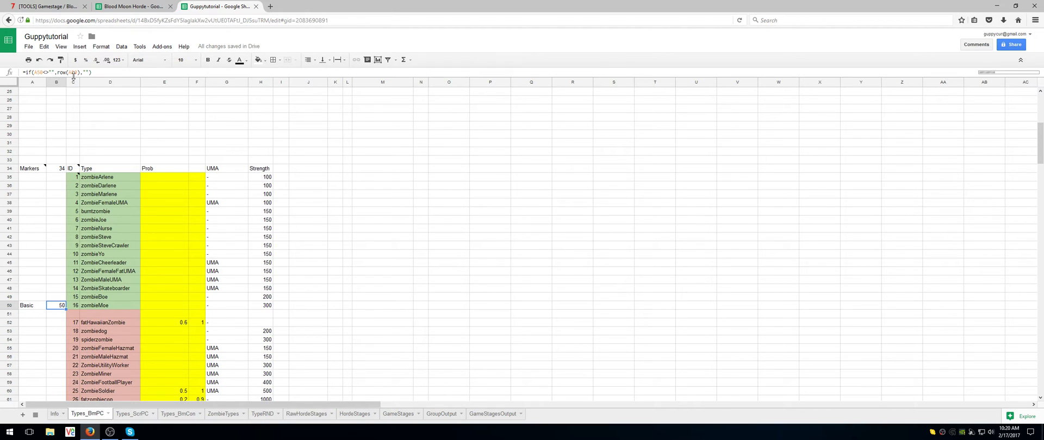
click(99, 306)
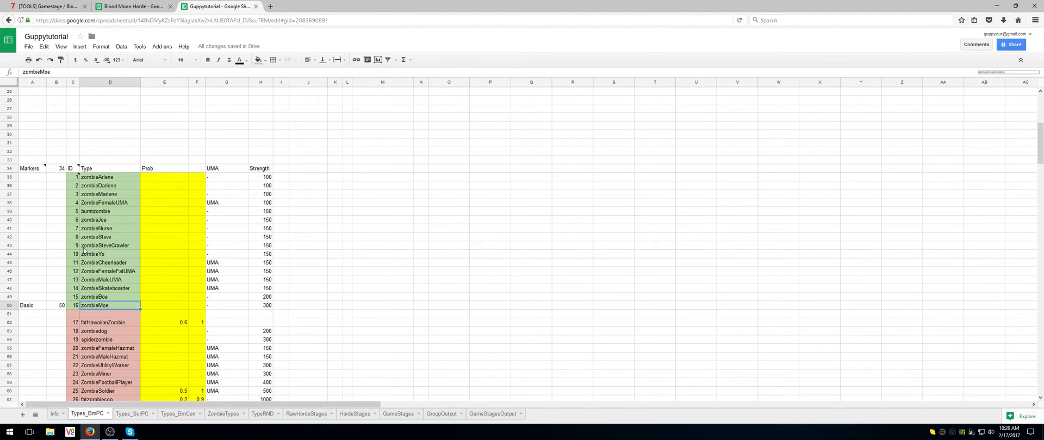
click(103, 314)
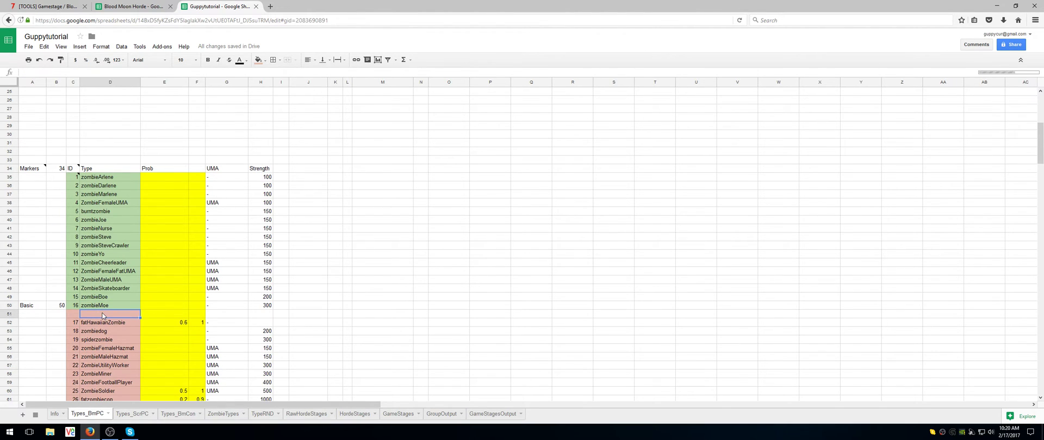
text(gupZombie)
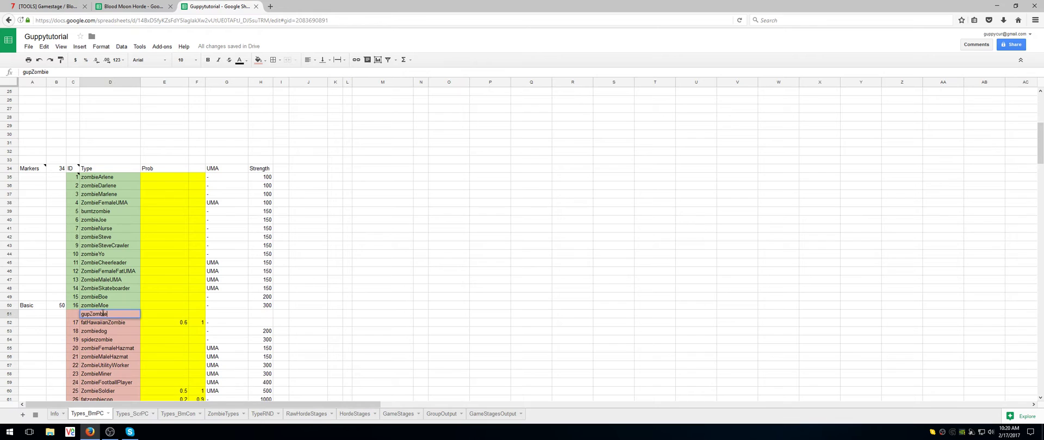
Mark gupZombie as UMA and set its strength to 500.
click(169, 306)
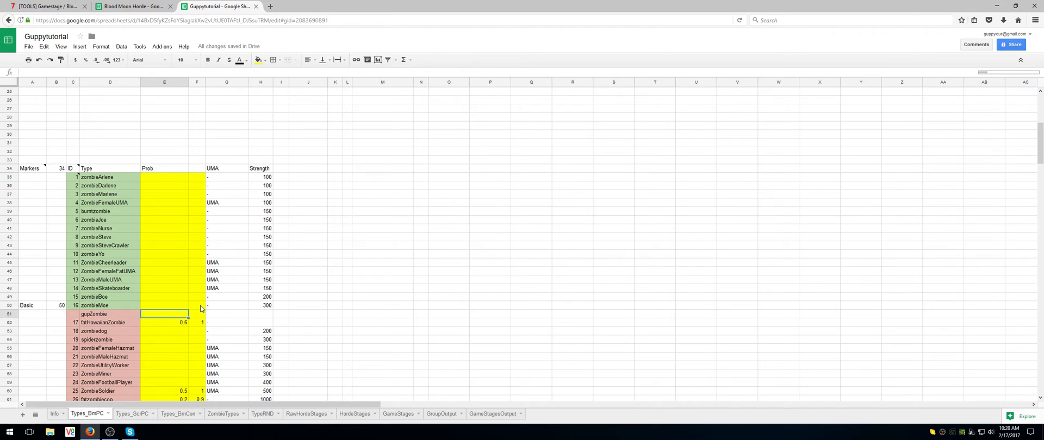
click(200, 307)
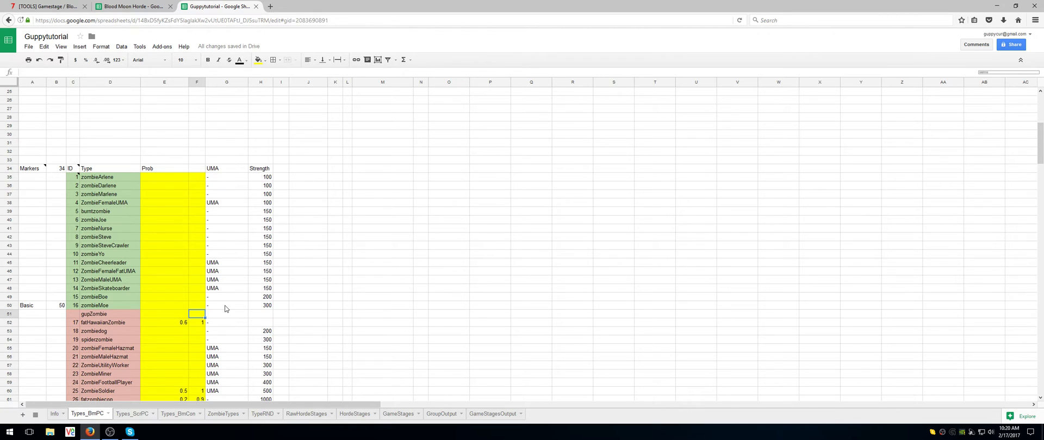
click(225, 308)
click(227, 315)
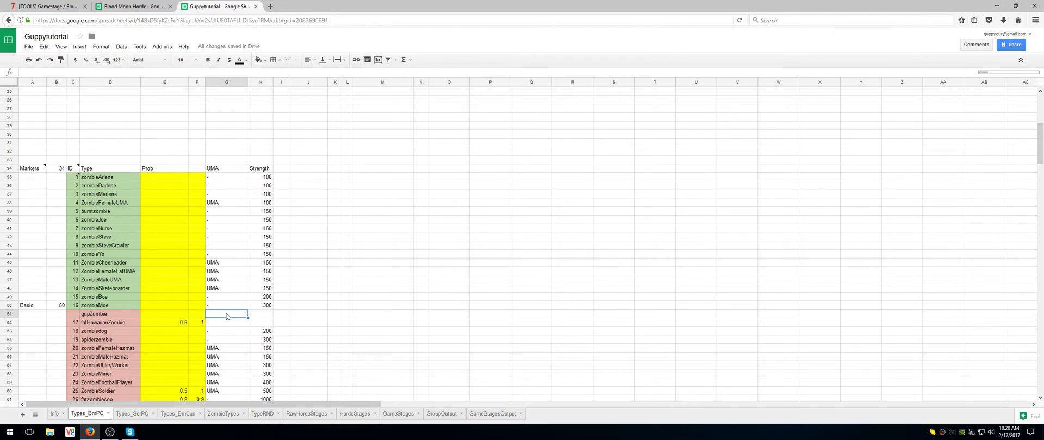
click(222, 349)
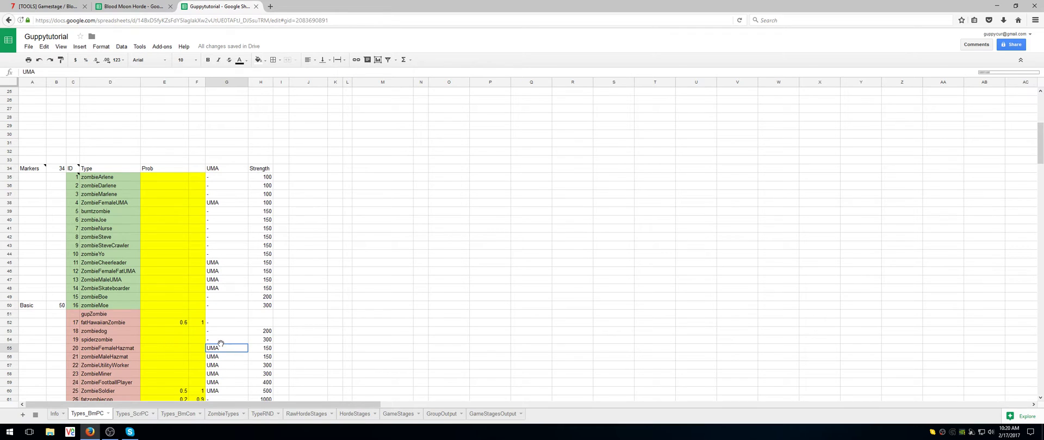
click(223, 314)
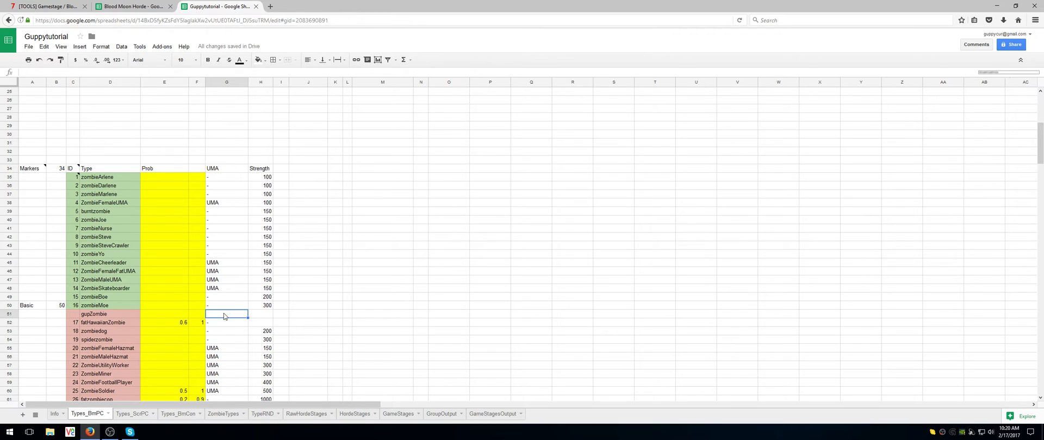
text(UMA)
key(Tab)
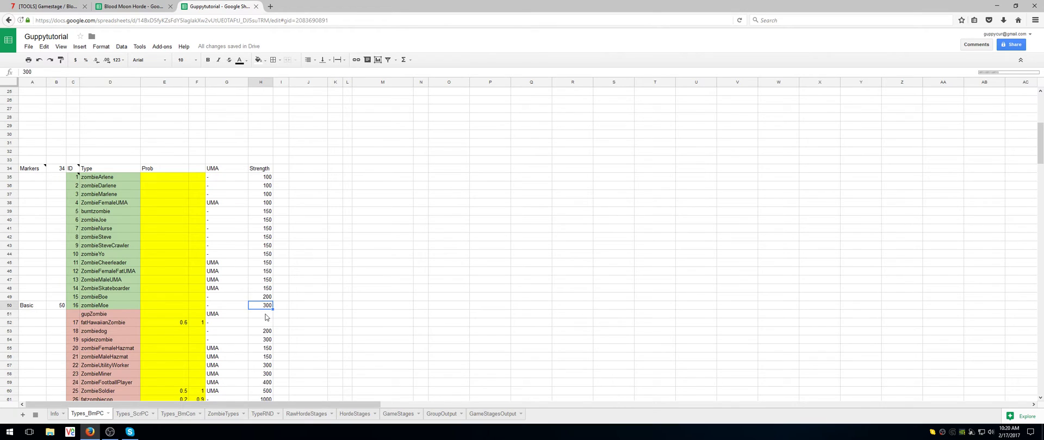
text(500)
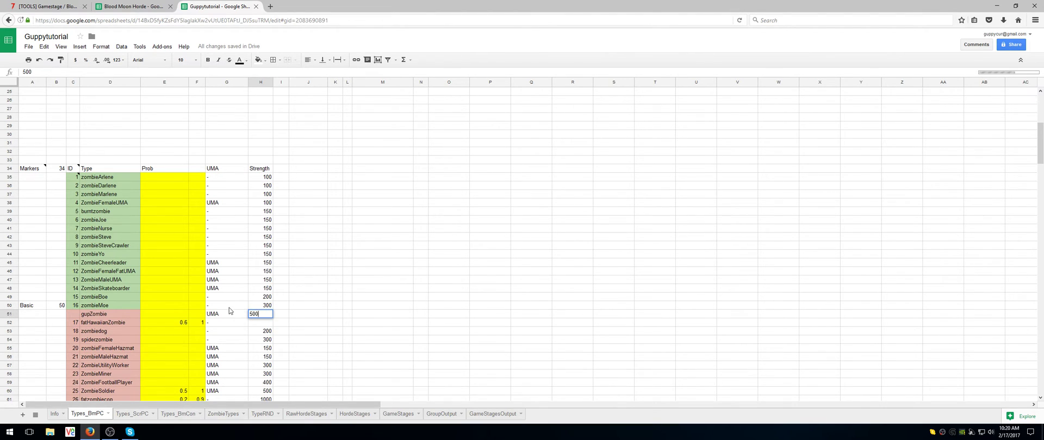
click(229, 310)
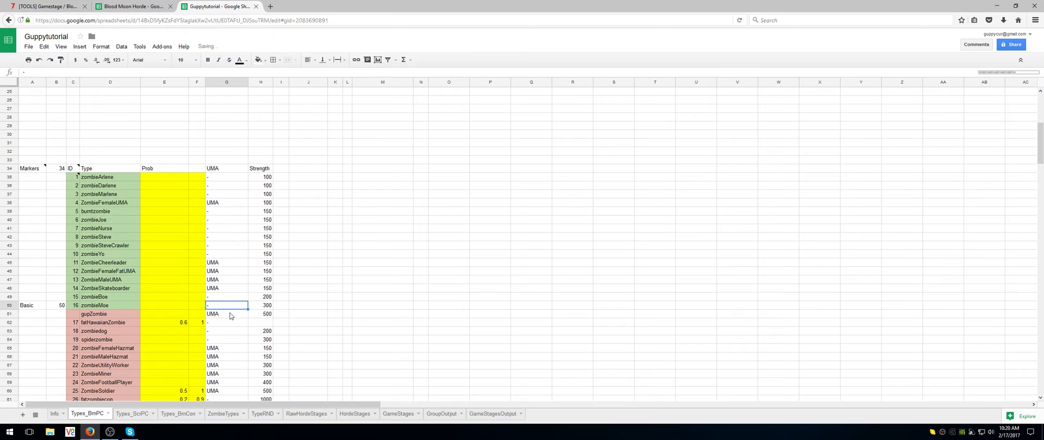
Assign ID 17 to gupZombie and ID 18 to fatHawaiianZombie.
click(77, 316)
click(74, 308)
key(Down)
key(Down)
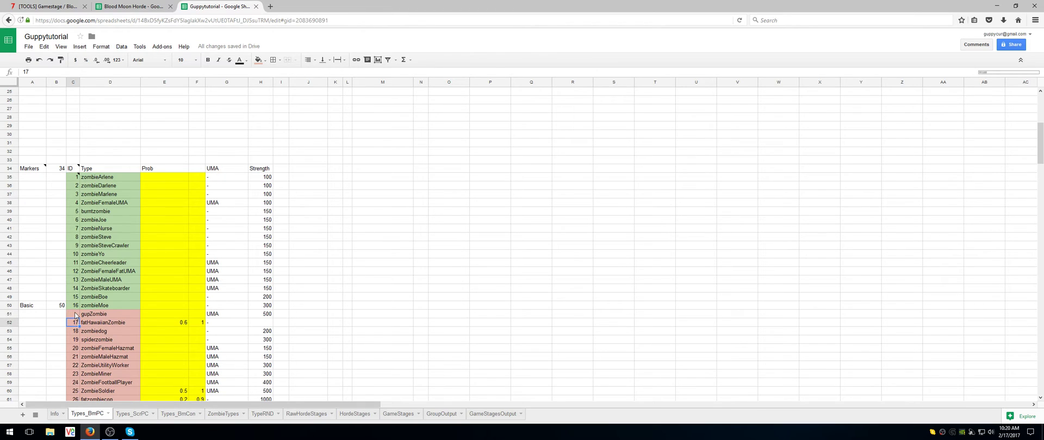
click(75, 313)
text(17)
key(Return)
text(18)
key(Return)
key(Up)
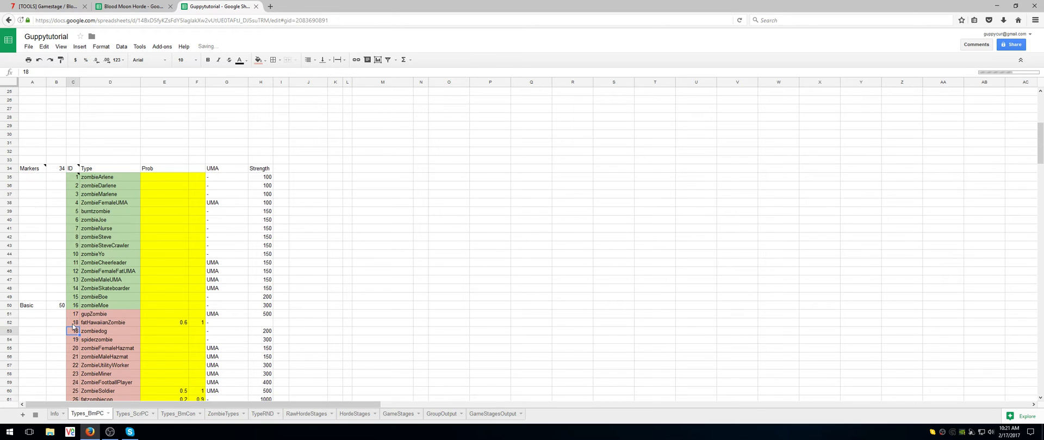
Try to fill the IDs down from fatHawaiianZombie to zombieferal.
scroll(129, 279, down, 5)
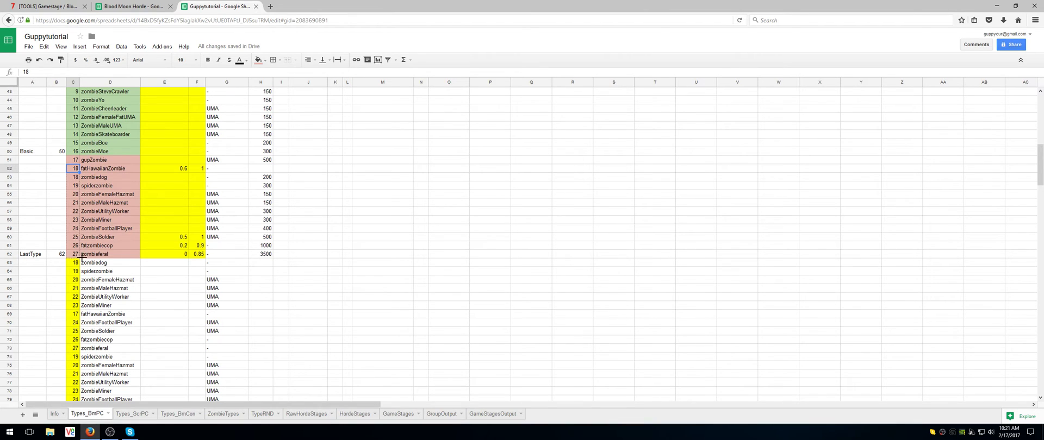
drag(79, 256, 79, 256)
Renumber the IDs from zombiedog down to zombieferal consecutively as 19 to 28.
click(73, 179)
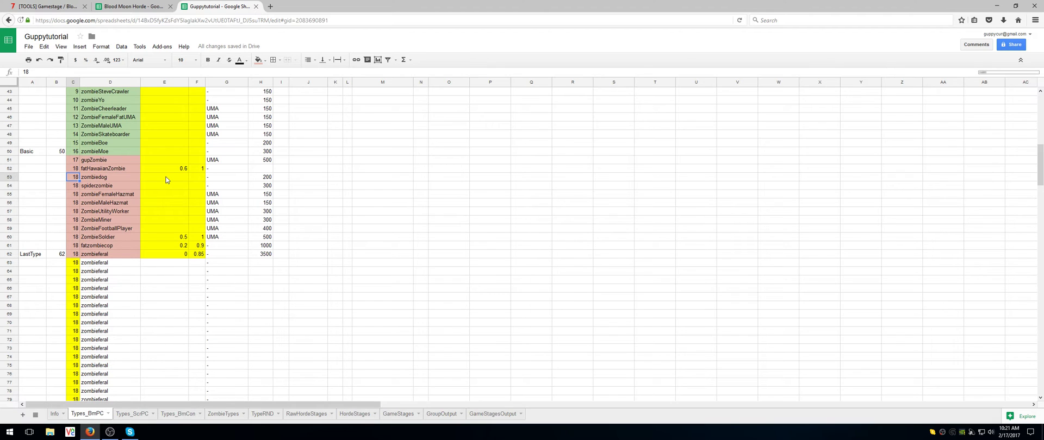
text(19)
key(Return)
text(20)
key(Return)
text(21)
key(Return)
text(22)
key(Return)
text(23)
key(Return)
text(24)
key(Return)
text(25)
key(Return)
text(26)
key(Return)
text(27)
key(Return)
text(8)
key(BackSpace)
text(28)
key(Return)
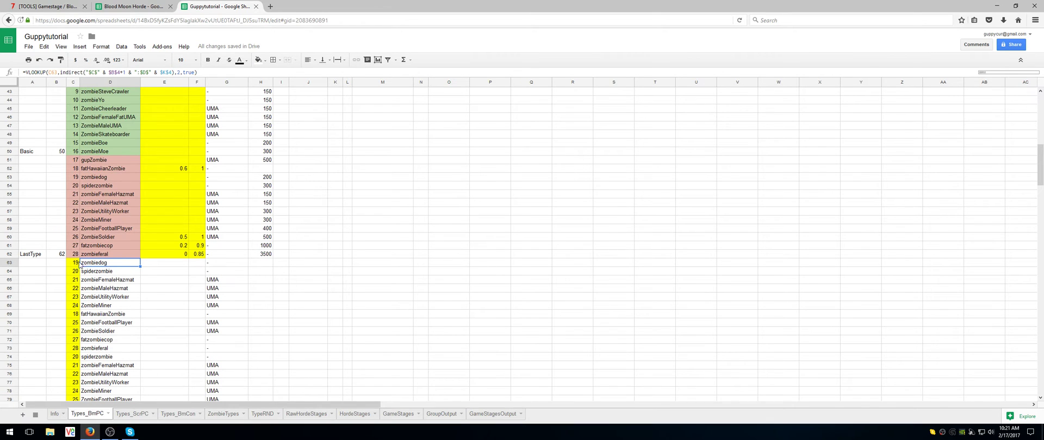
Examine the ID formulas in the yellow list below the LastType row and compare their references with the type list above.
scroll(90, 276, down, 10)
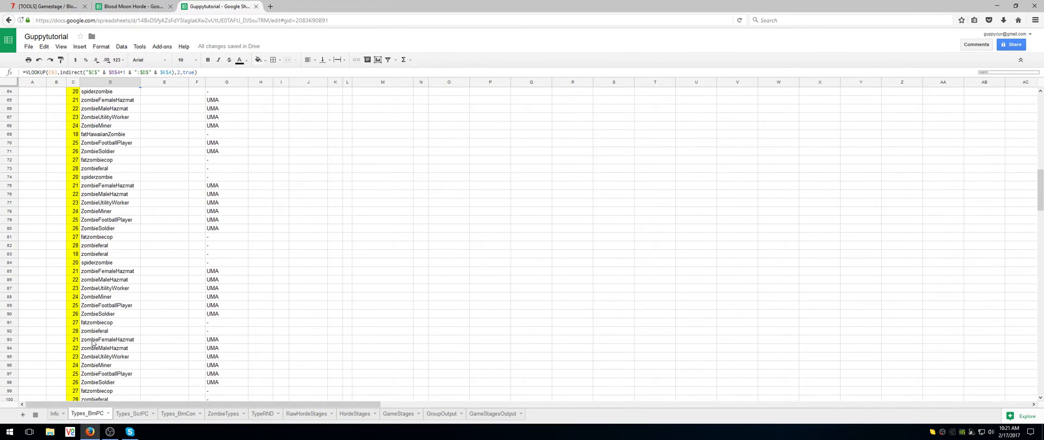
scroll(90, 349, up, 9)
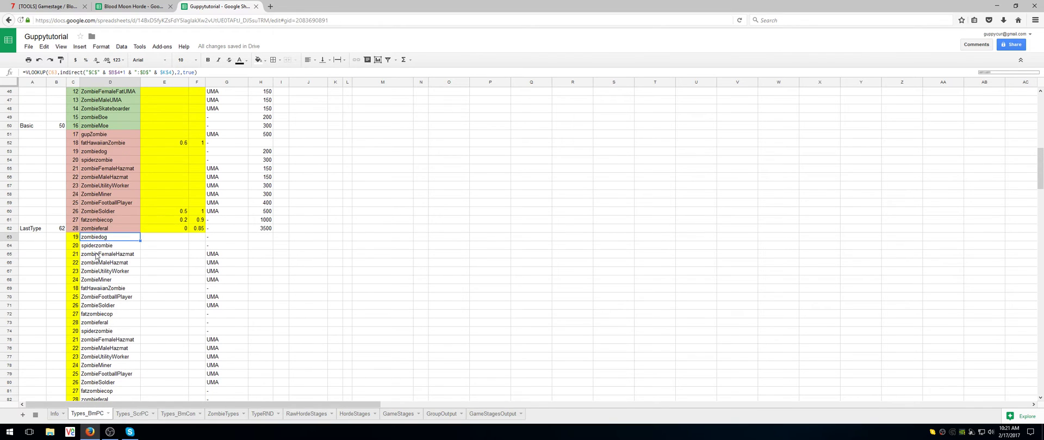
click(77, 239)
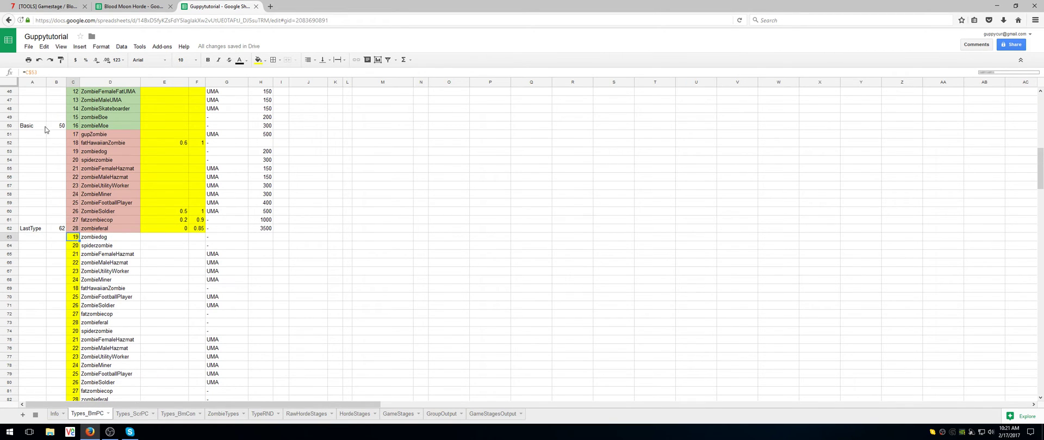
click(72, 249)
click(74, 240)
click(69, 155)
click(74, 246)
click(73, 254)
click(73, 263)
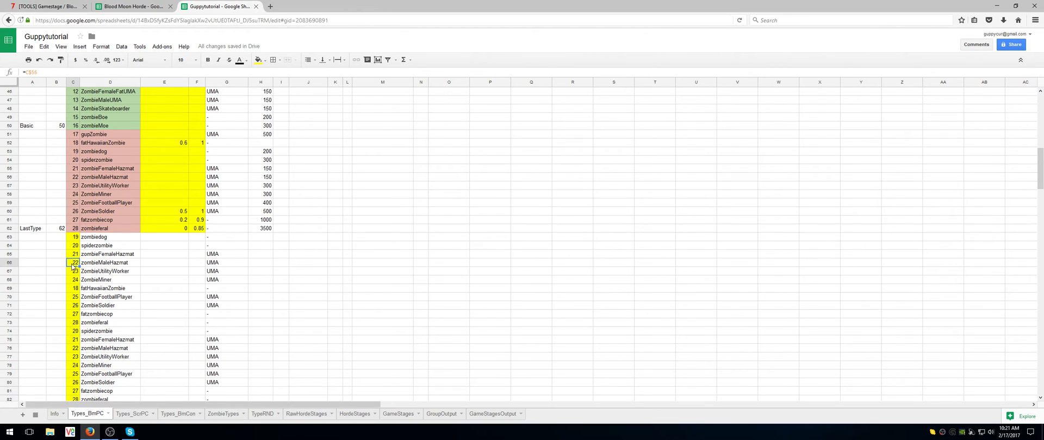
click(72, 272)
scroll(86, 282, down, 6)
scroll(85, 283, up, 7)
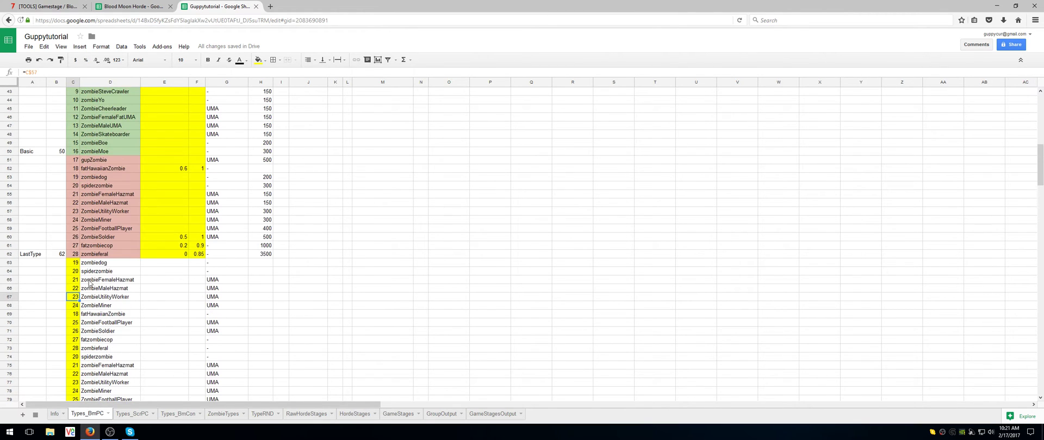
scroll(99, 289, down, 4)
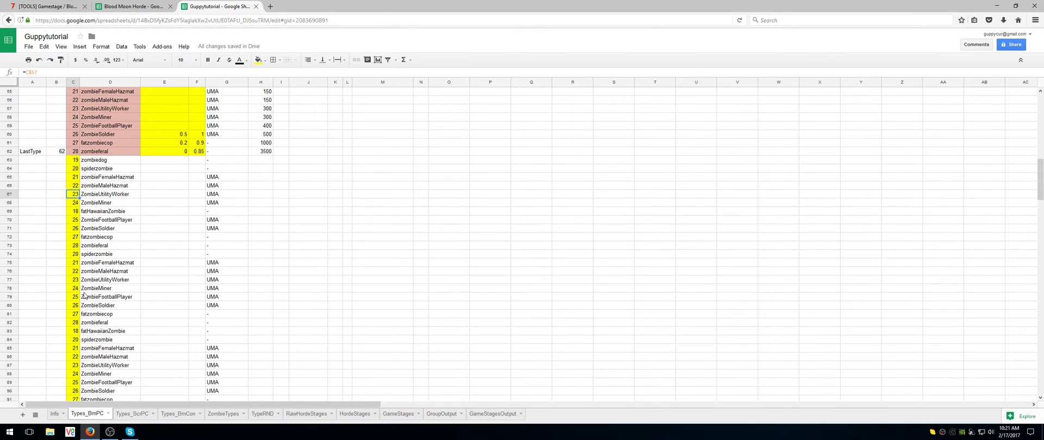
scroll(85, 296, up, 1)
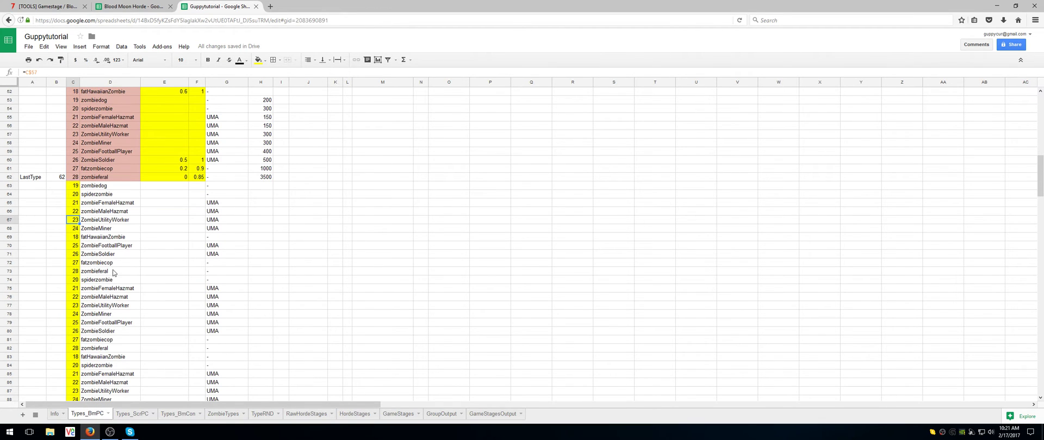
scroll(106, 299, up, 4)
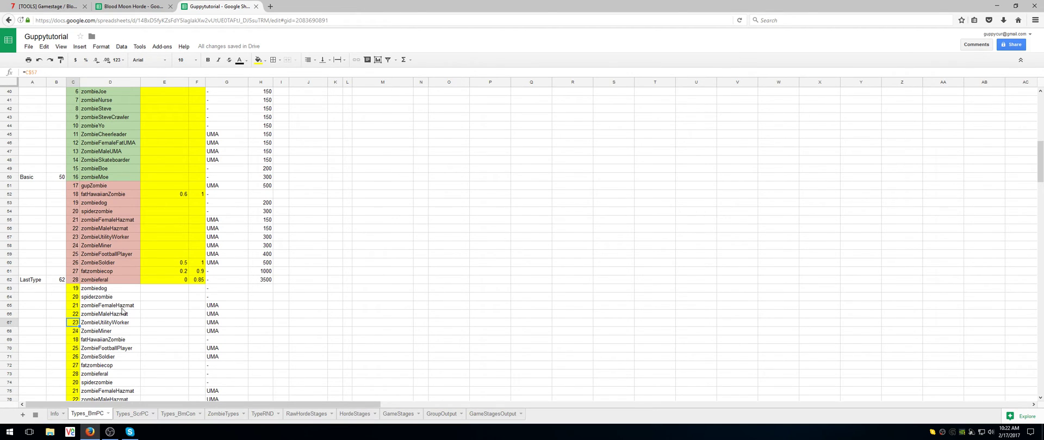
Compare gupZombie's entry in Types_BmPC with the gup matches across HordeStages, GroupOutput and GameStagesOutput.
scroll(122, 312, up, 5)
scroll(103, 244, down, 3)
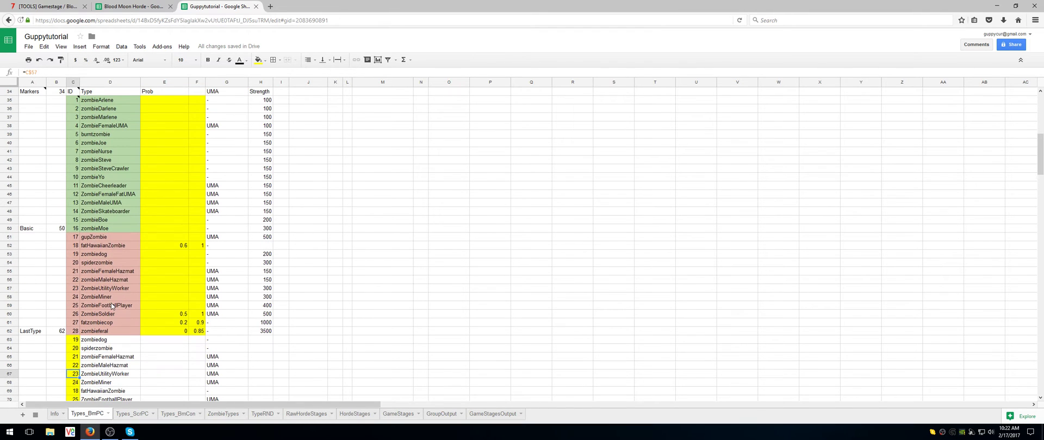
click(83, 240)
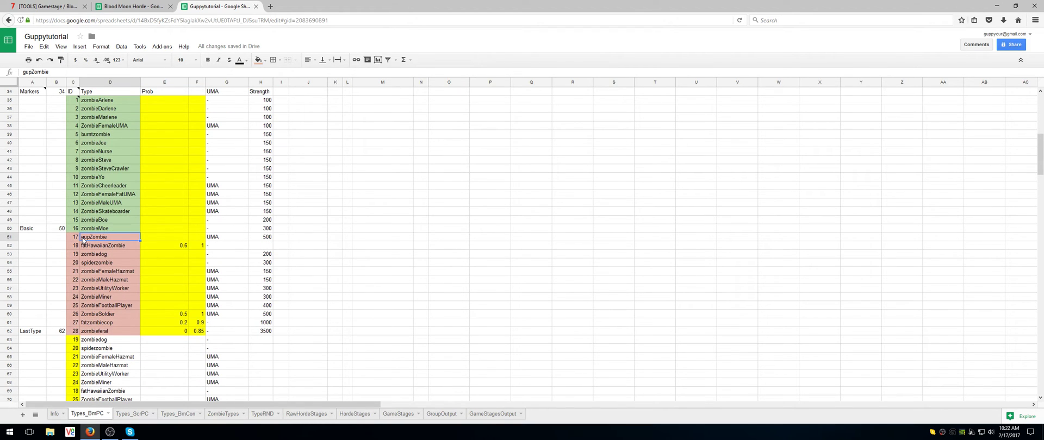
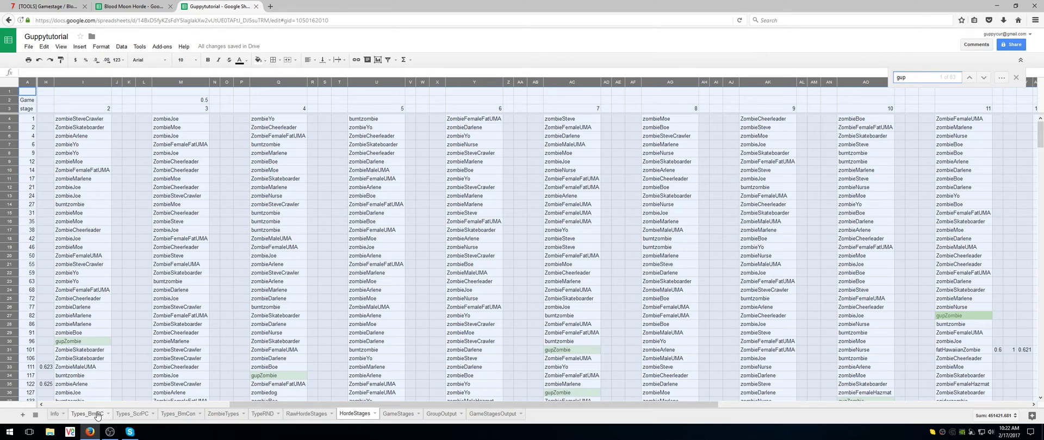
click(96, 415)
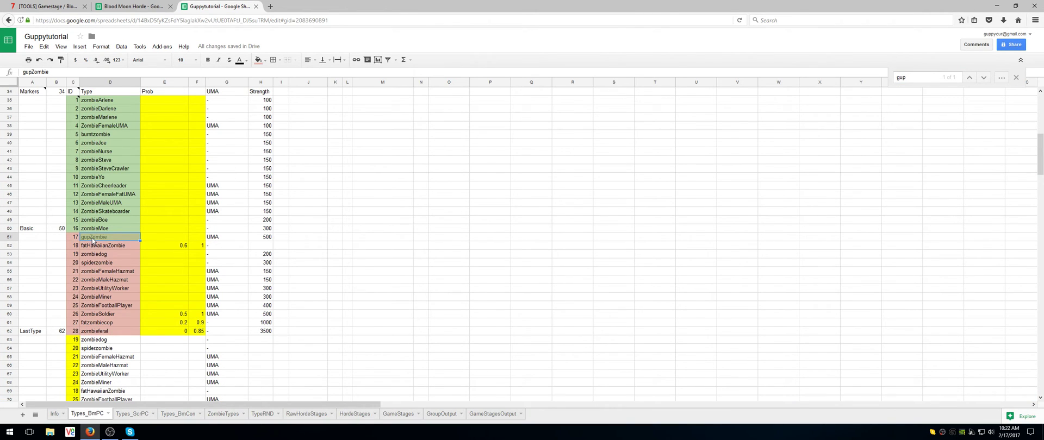
click(354, 416)
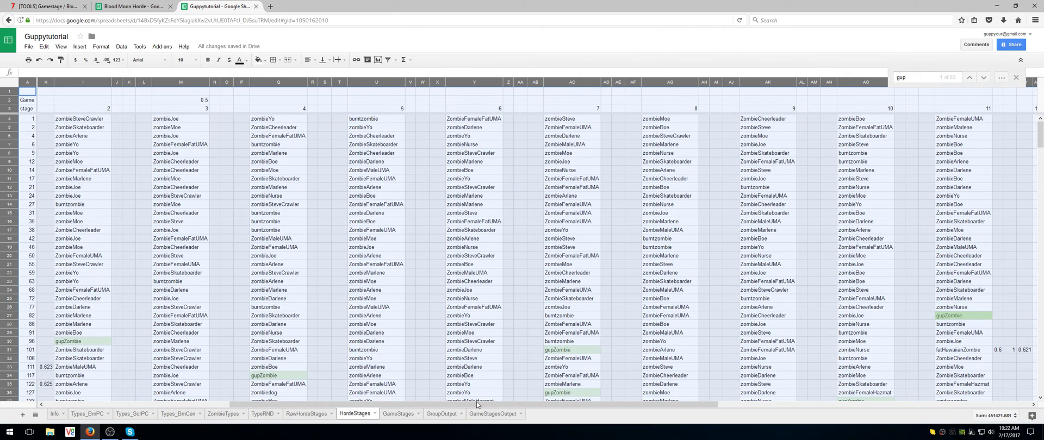
click(441, 416)
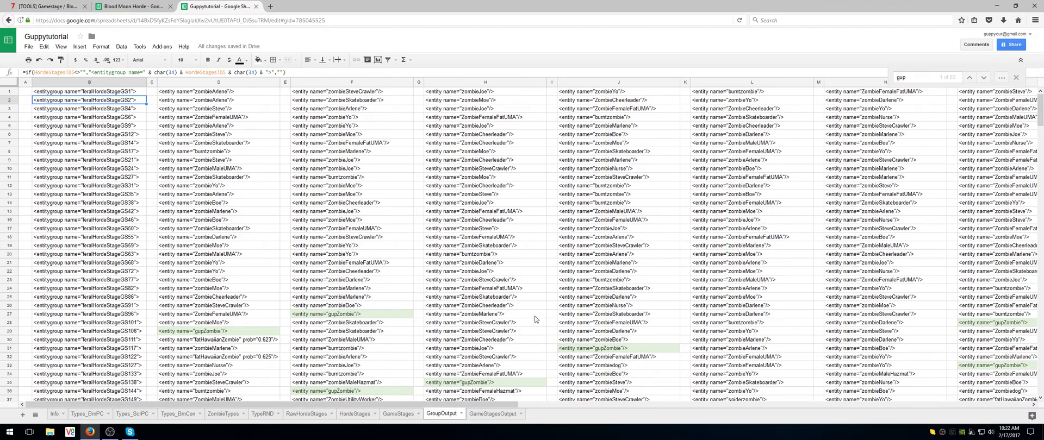
click(493, 414)
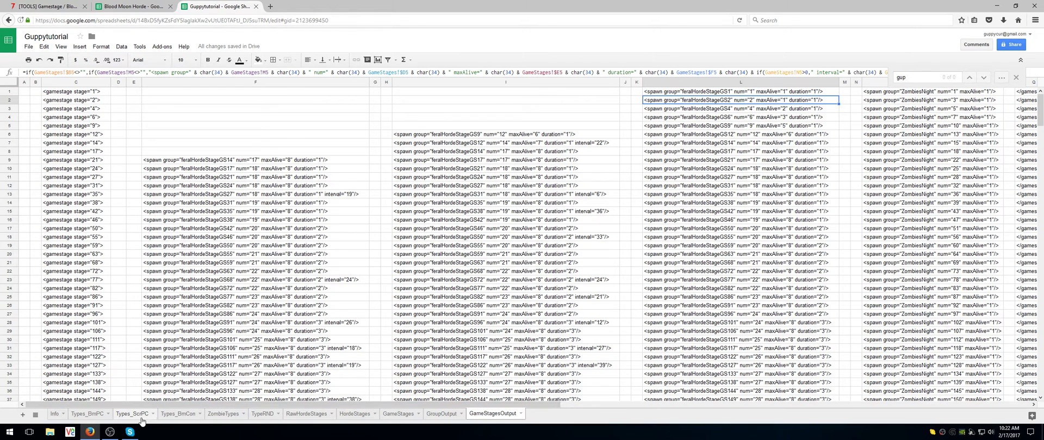
Locate zombieferal in Types_BmPC, search HordeStages for feral, and step through the first few matches.
click(93, 416)
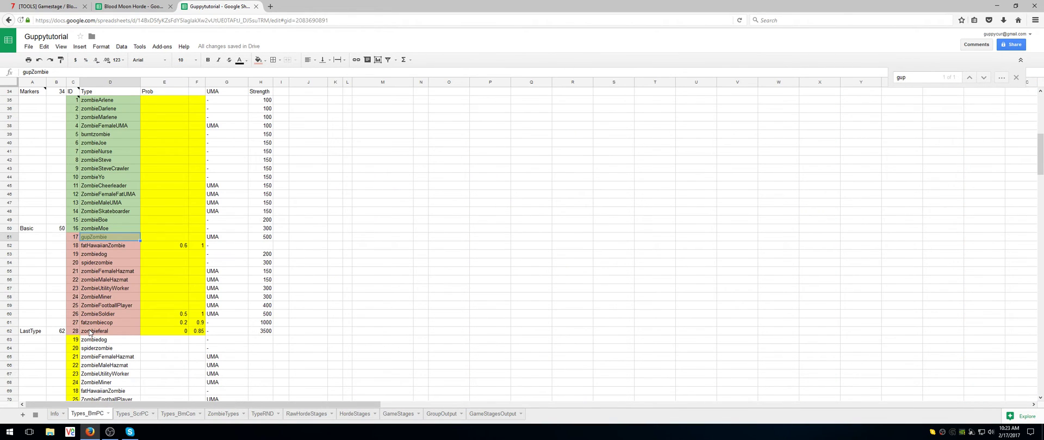
click(90, 333)
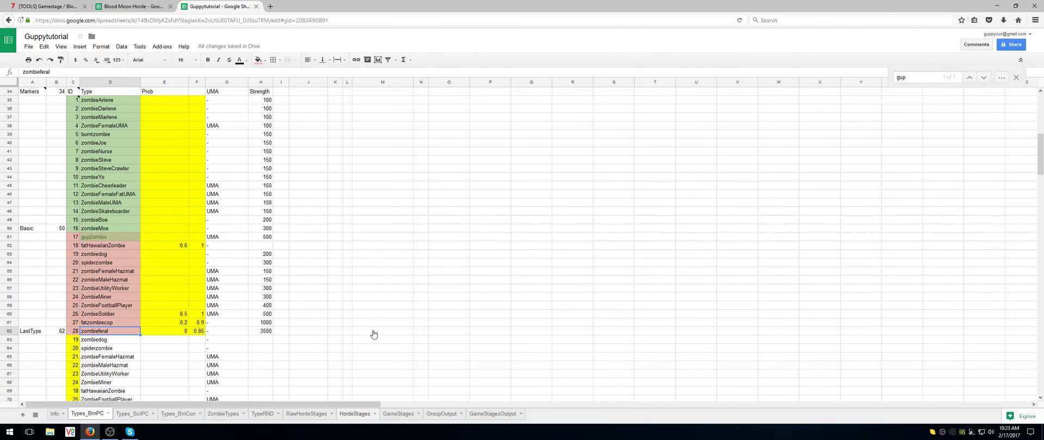
click(354, 413)
click(915, 77)
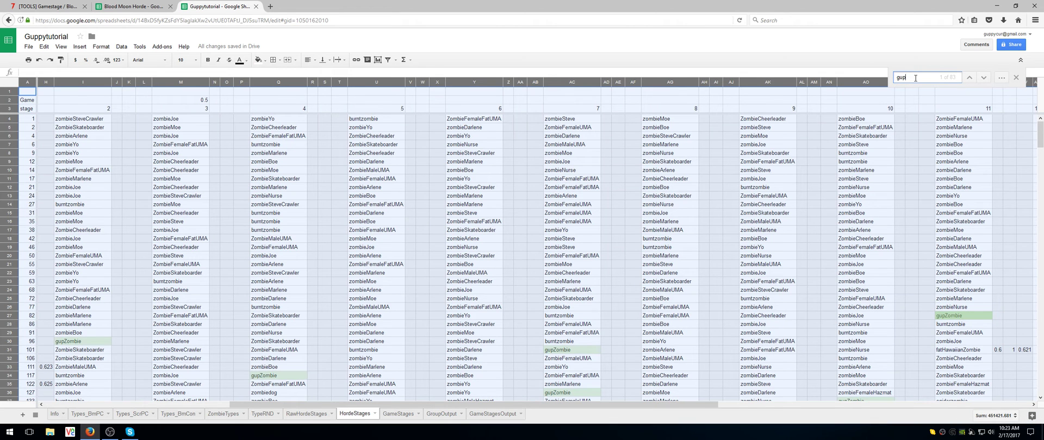
drag(915, 78, 875, 83)
text(feral)
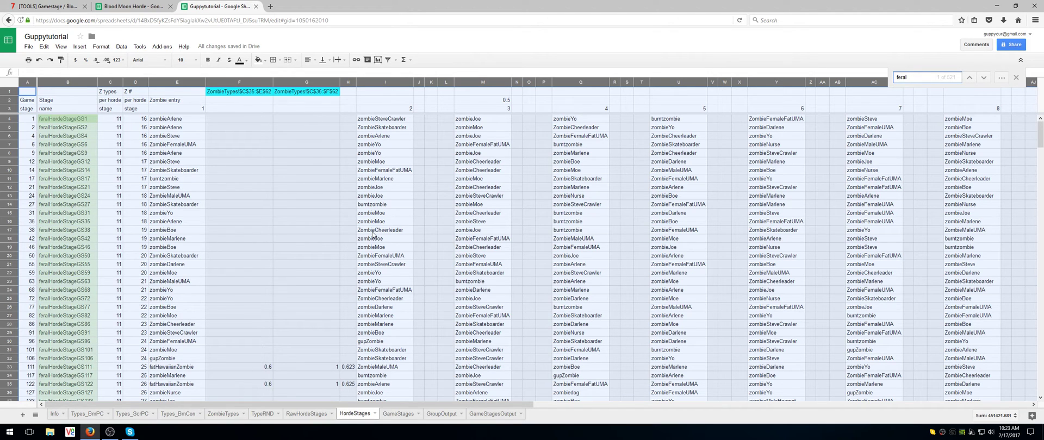
click(984, 78)
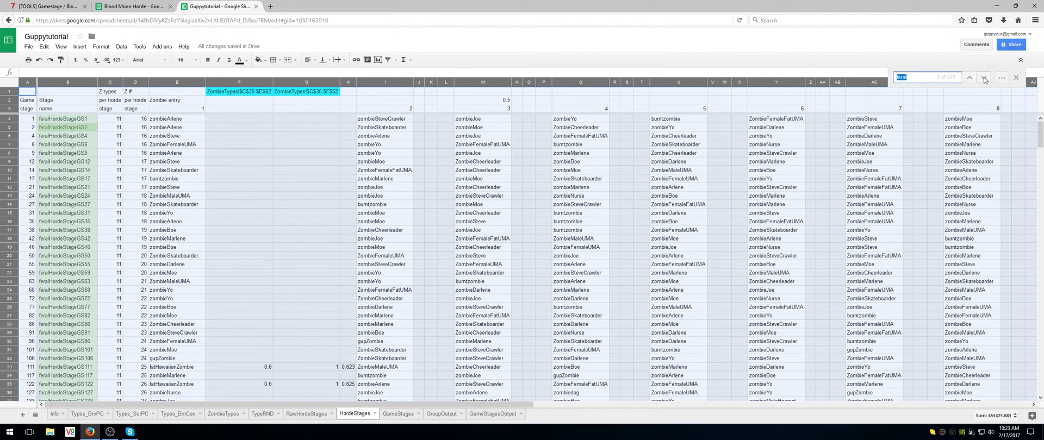
click(984, 78)
click(984, 77)
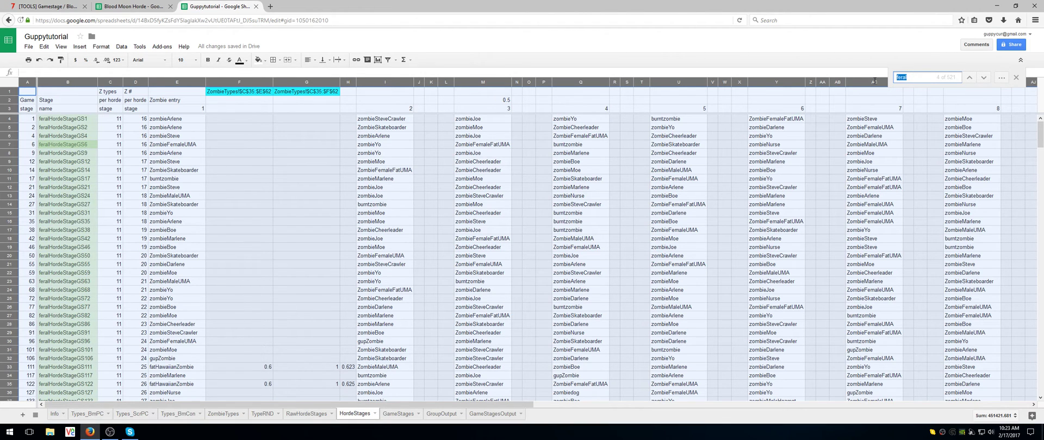
Search HordeStages for zombieferal and compare the matches with its repeated entries in Types_BmPC.
text(zombief)
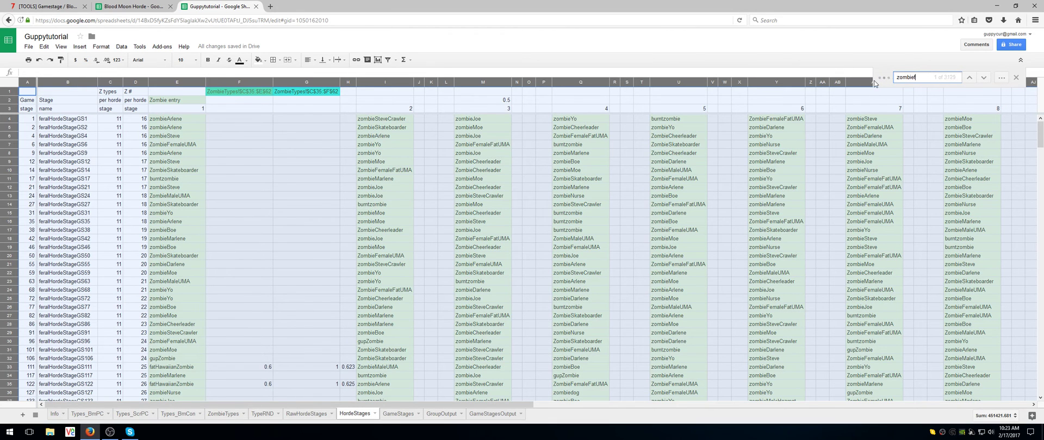
text(eral)
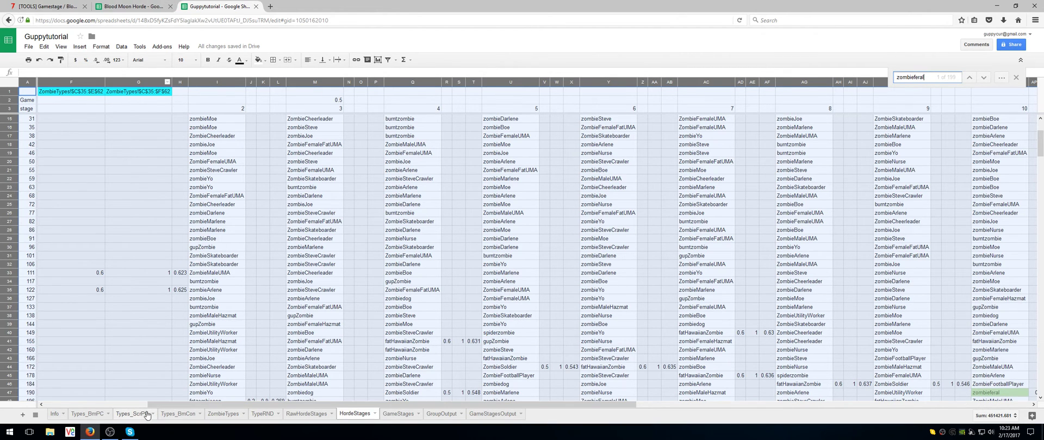
click(90, 420)
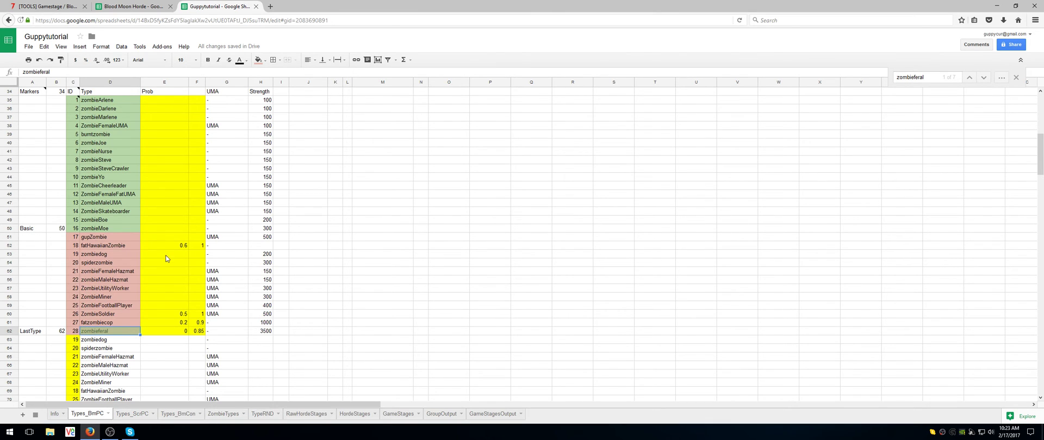
scroll(100, 273, down, 2)
scroll(100, 271, down, 1)
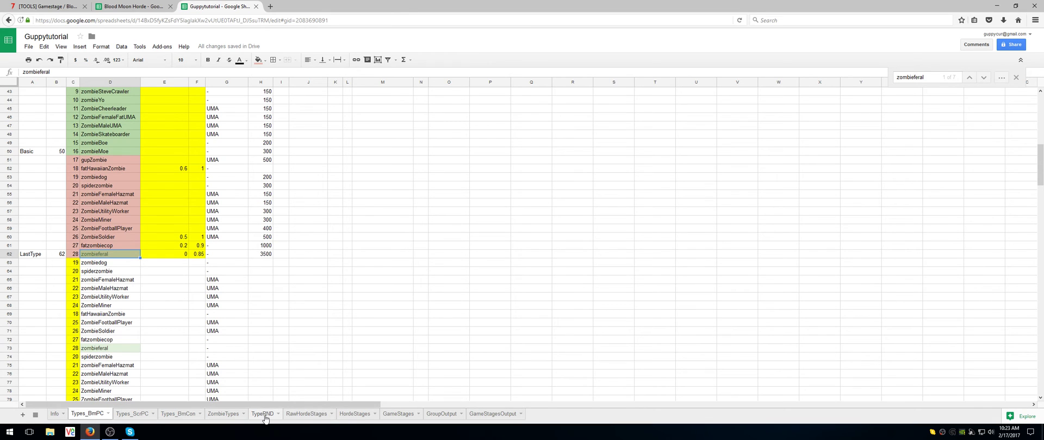
click(368, 419)
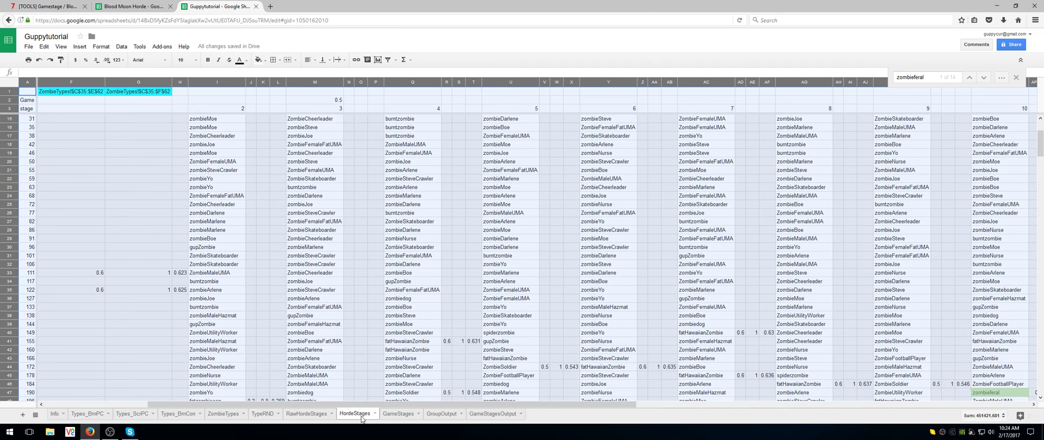
Set the Possible unique value in TypeRND to 35 and close the search.
click(262, 415)
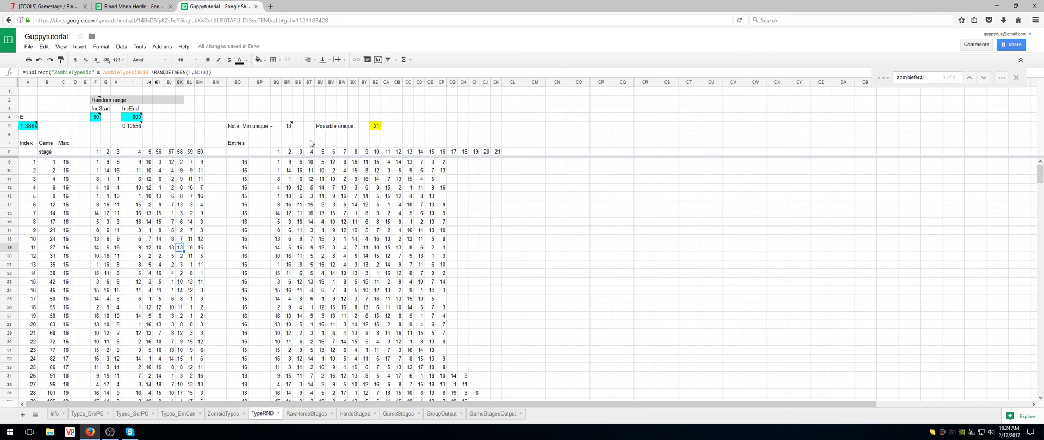
click(376, 126)
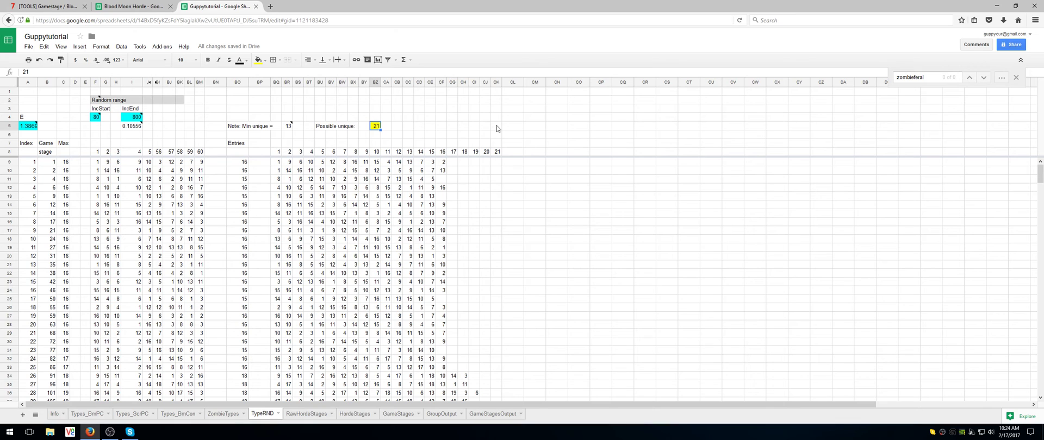
text(35)
key(Return)
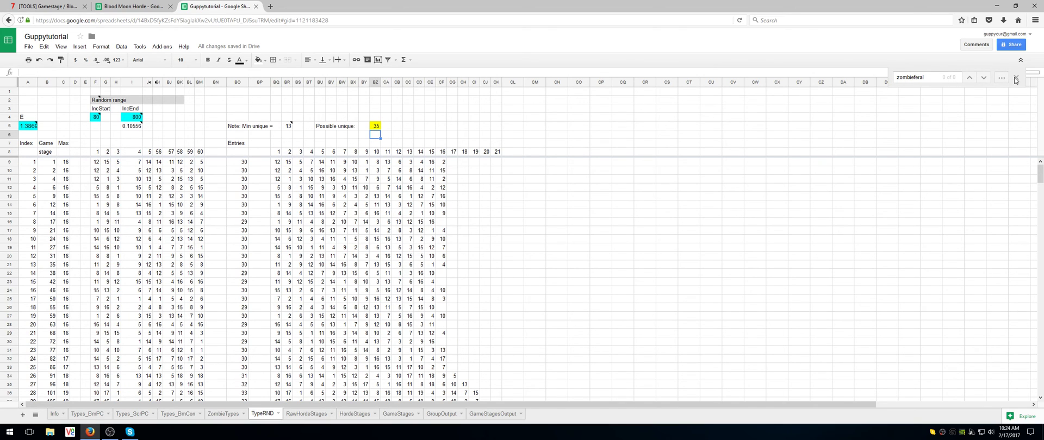
click(1014, 80)
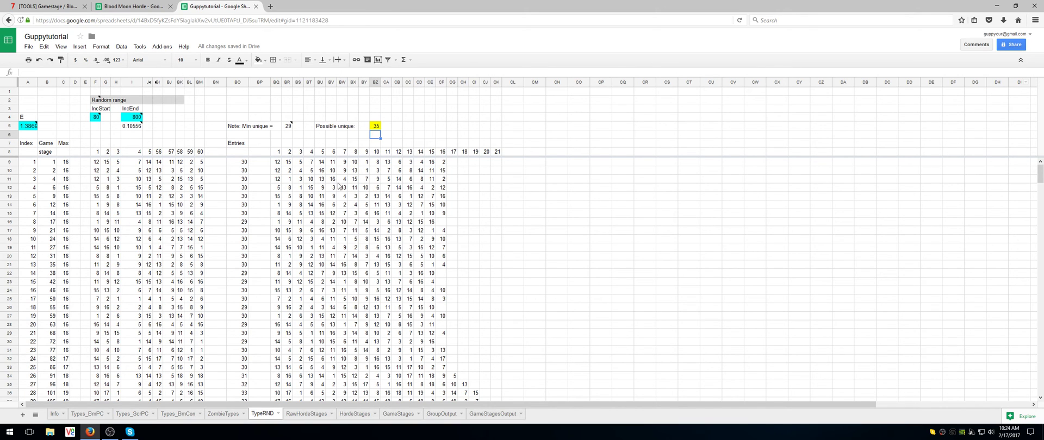
Review the regenerated stages in GameStages and the entity groups in GroupOutput.
click(400, 415)
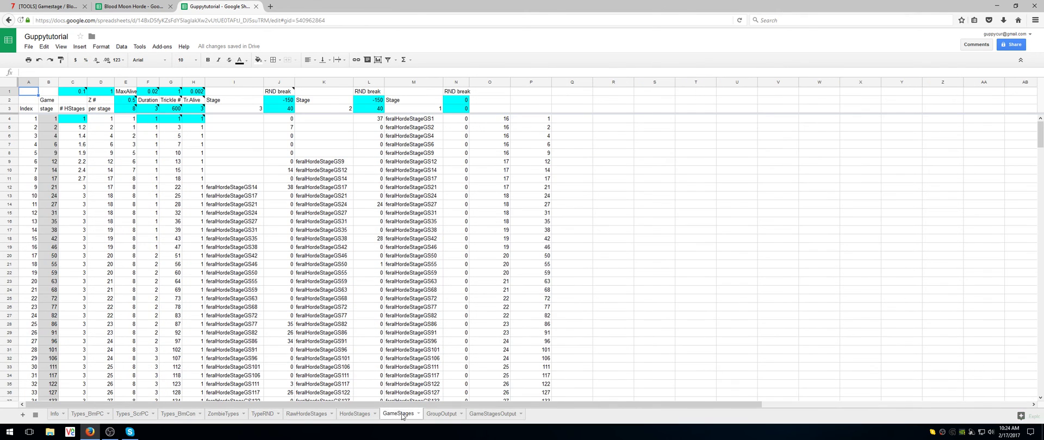
click(441, 414)
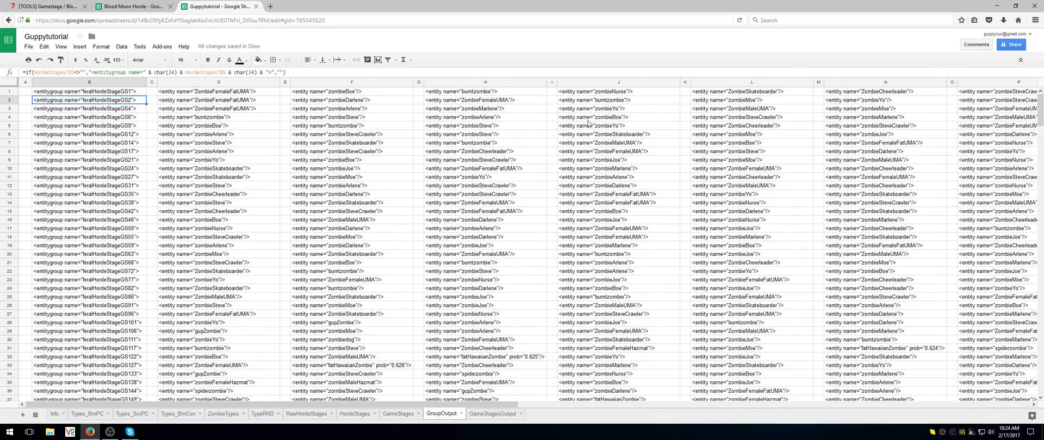
drag(468, 405, 417, 416)
Review the horde parameters in Types_BmPC and read the note on the Version suffix in ZombieTypes.
click(92, 415)
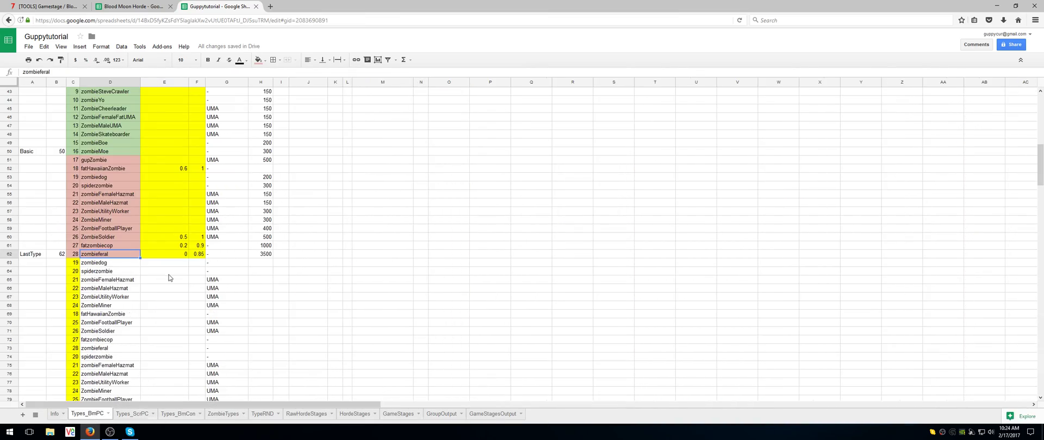
scroll(141, 277, up, 3)
scroll(141, 279, up, 3)
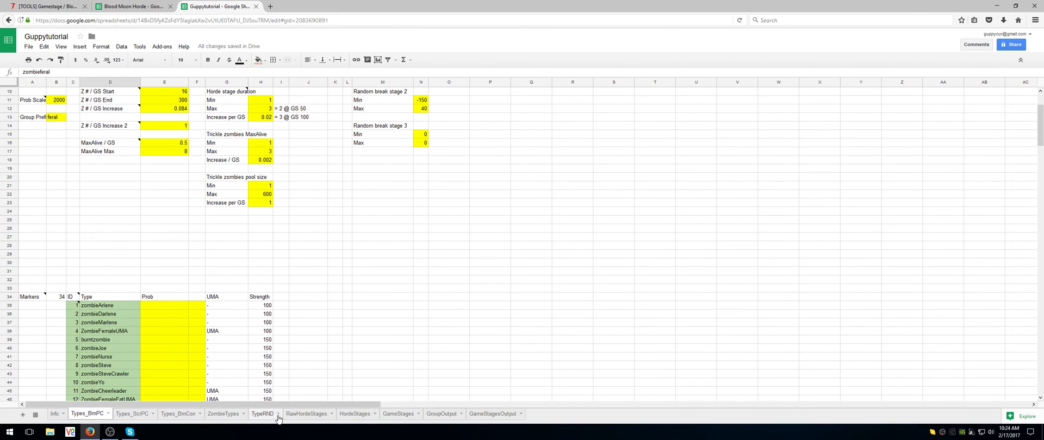
click(231, 415)
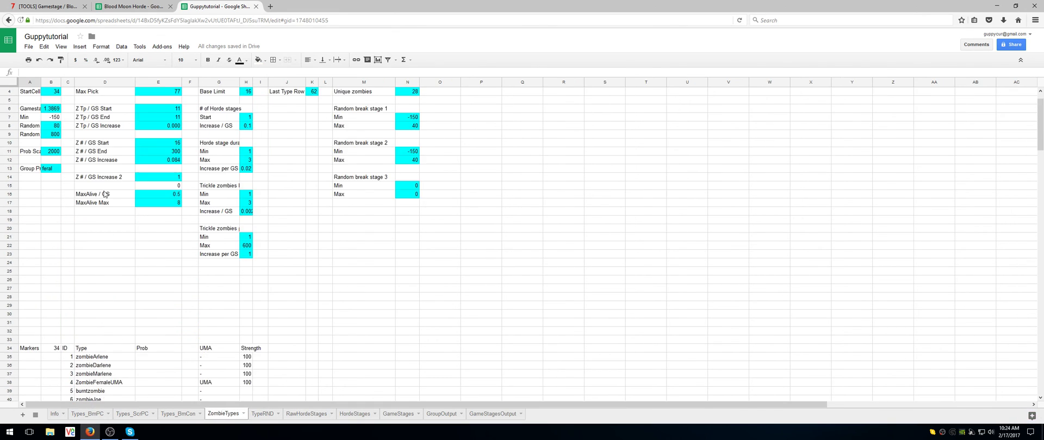
mouse_move(51, 101)
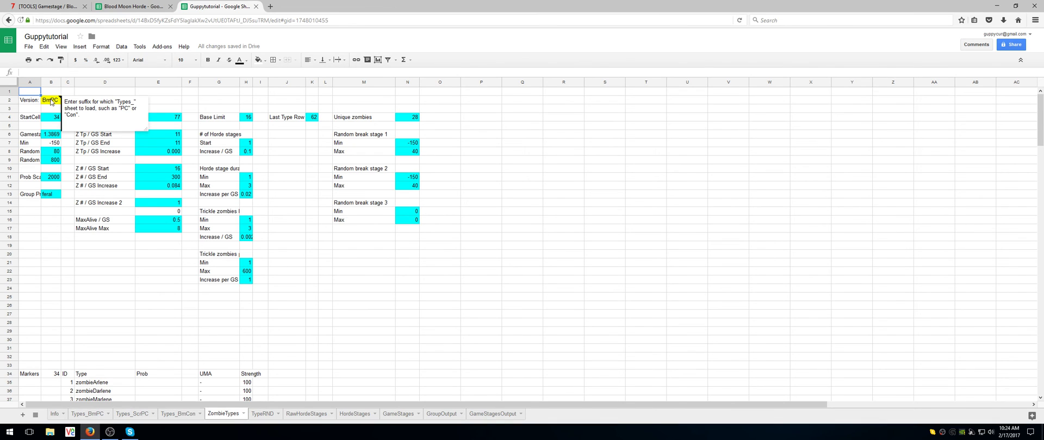
Look at the row insertion options for gupZombie's row in Types_BmPC without inserting a row.
click(87, 414)
scroll(95, 233, down, 9)
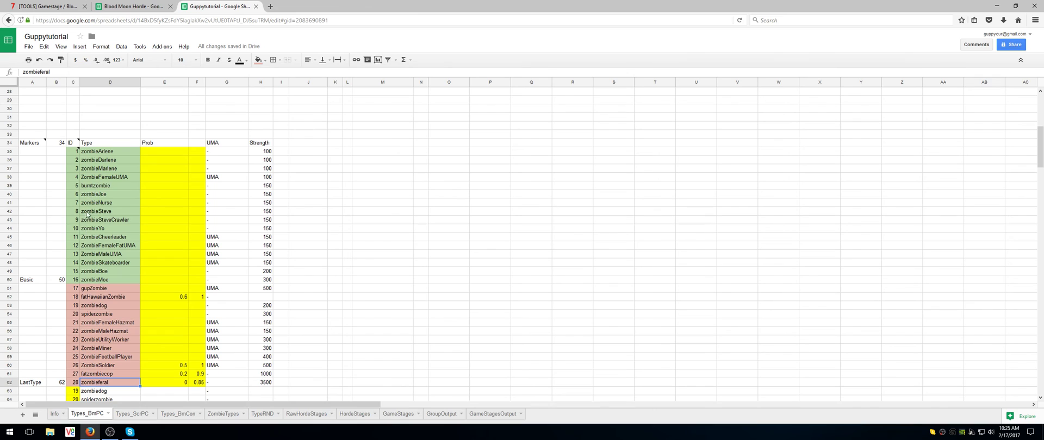
right_click(7, 289)
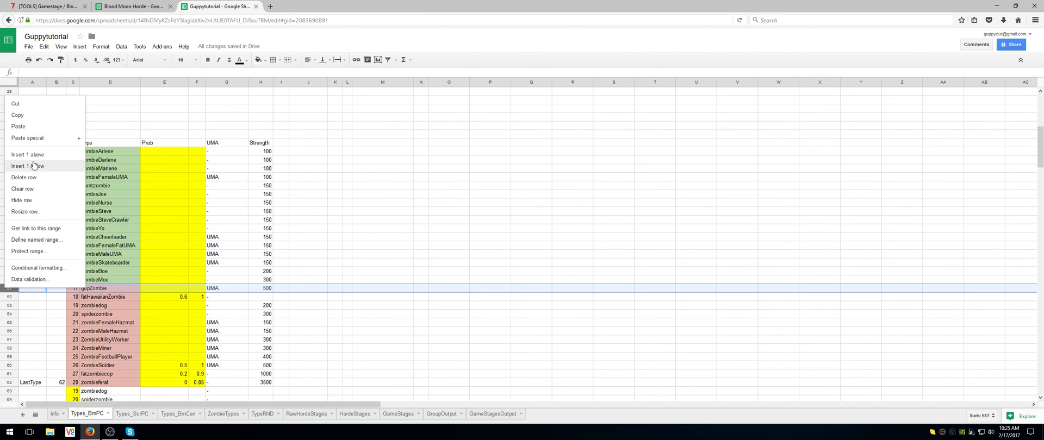
click(335, 279)
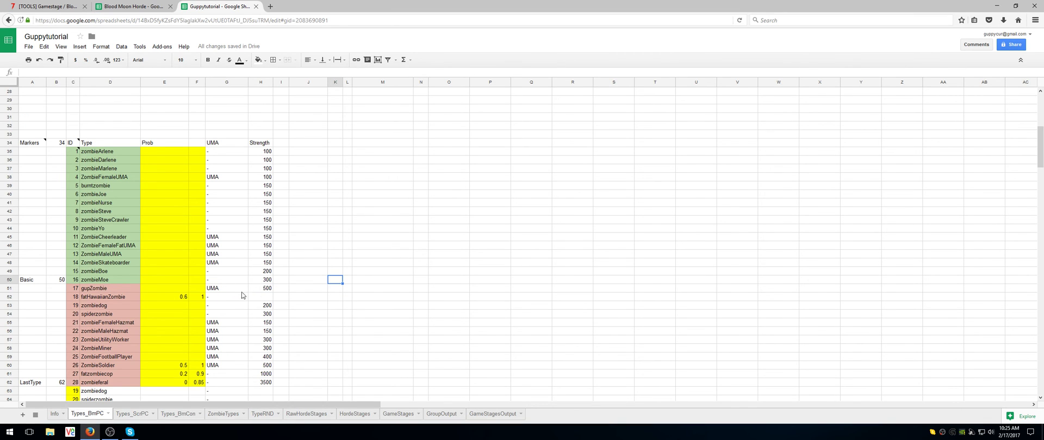
Examine the repeated zombie entries in the yellow list from below the LastType row to the EndOfList row.
scroll(279, 292, down, 4)
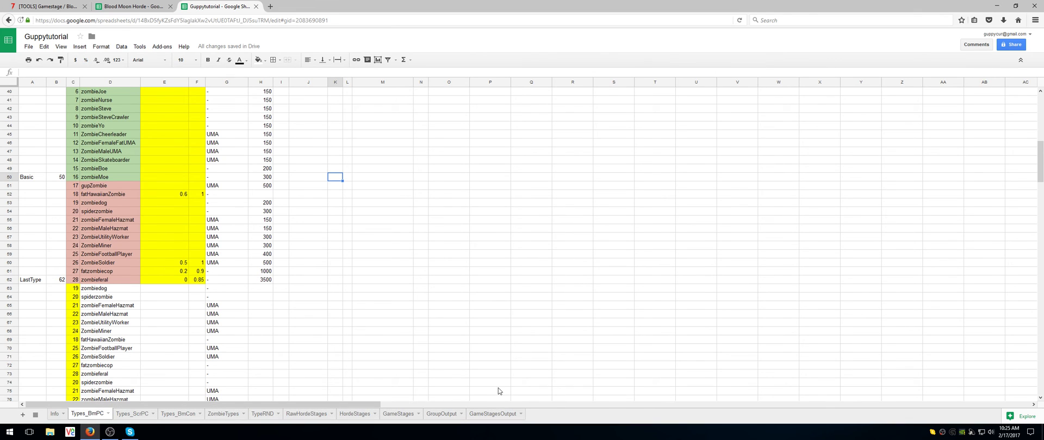
scroll(321, 318, down, 3)
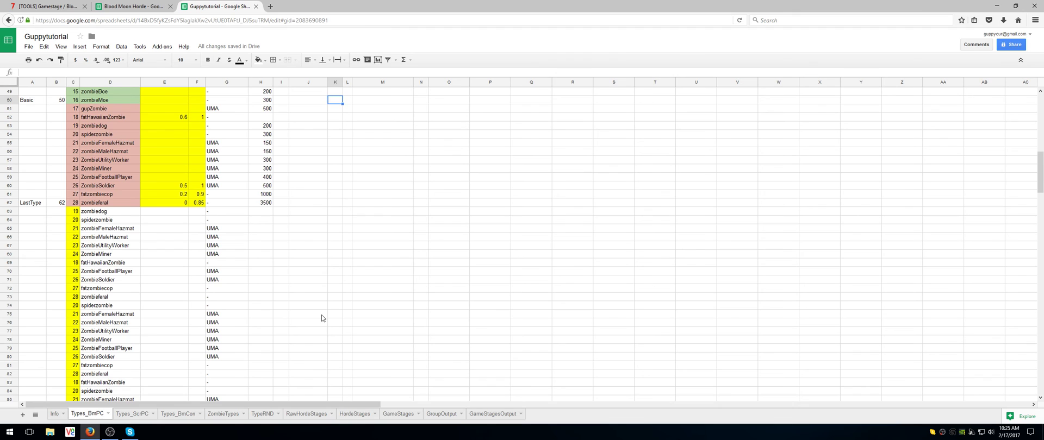
scroll(321, 318, down, 9)
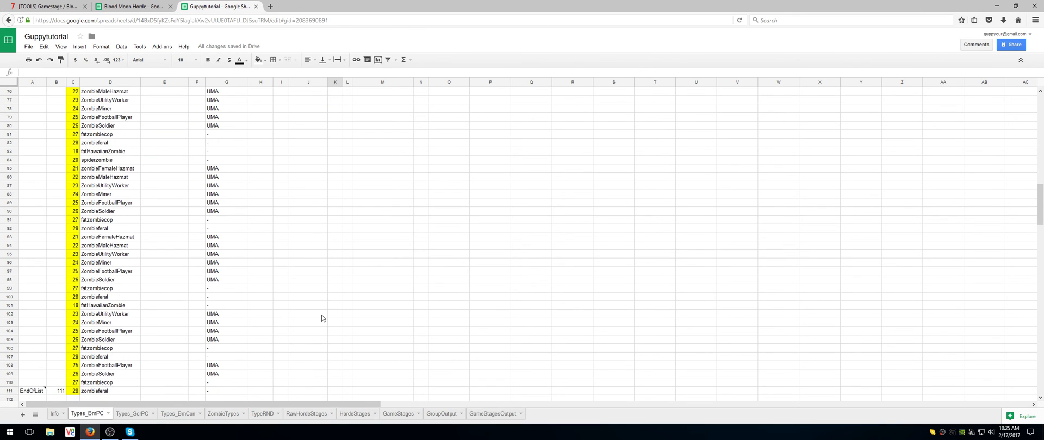
scroll(321, 318, down, 3)
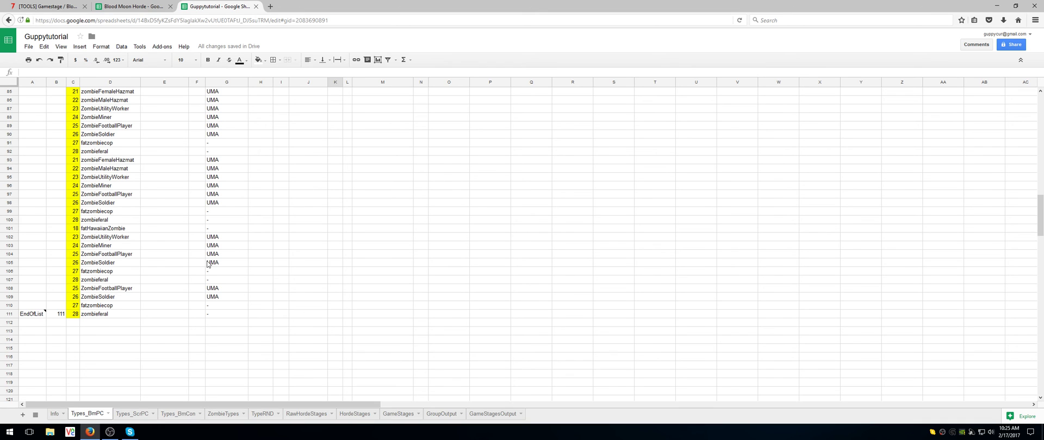
Inspect the formulas behind the Base Limit and Last Type Row values in the Types_BmPC parameters.
scroll(125, 288, up, 20)
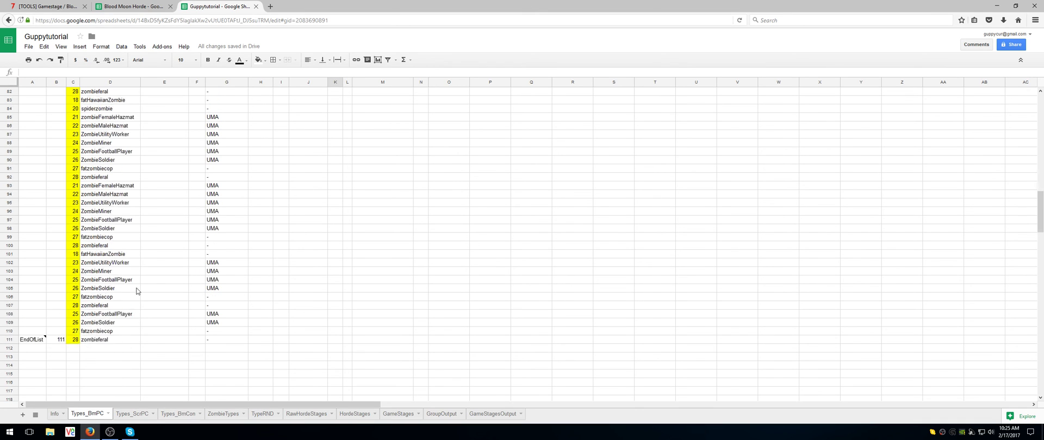
scroll(109, 287, up, 4)
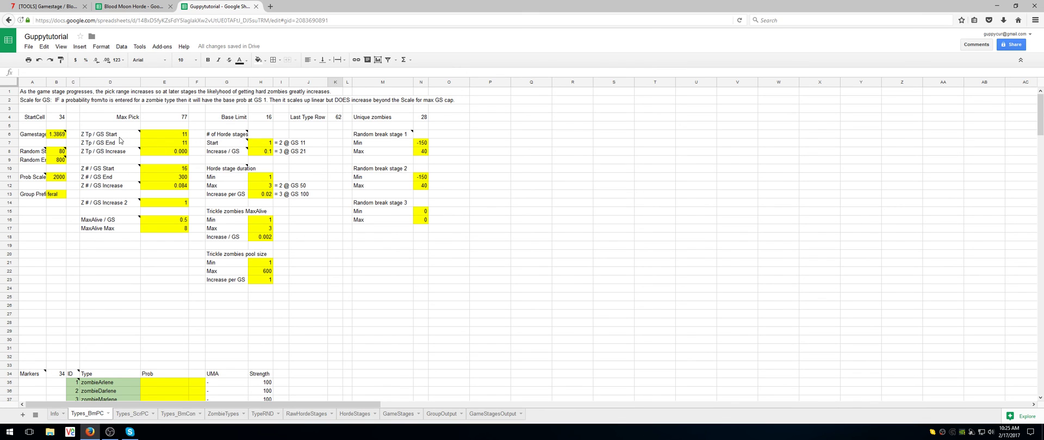
mouse_move(170, 136)
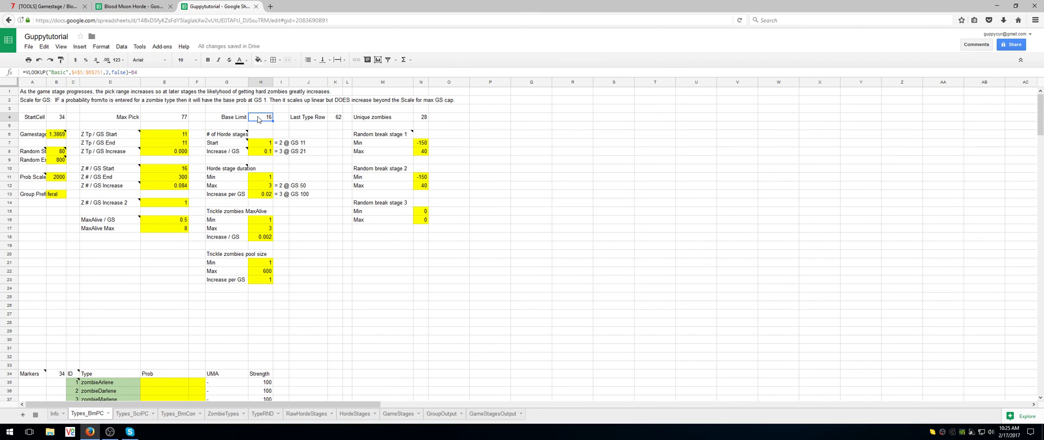
click(259, 120)
click(334, 119)
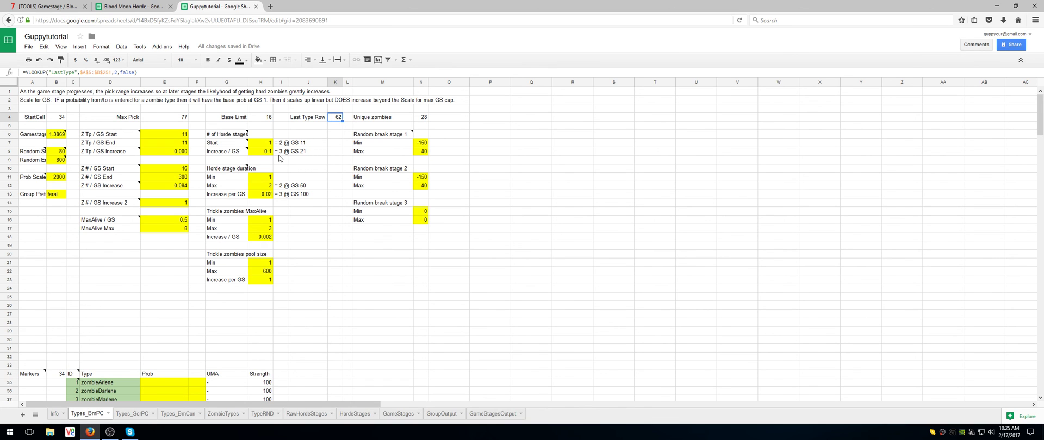
Insert a blank row above the zombieFemaleHazmat entry in the red section of the type list.
scroll(282, 174, down, 10)
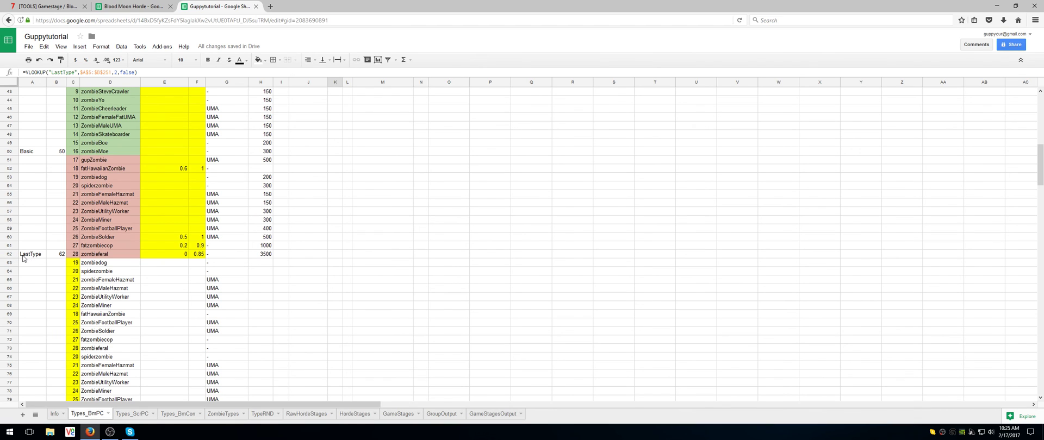
click(3, 194)
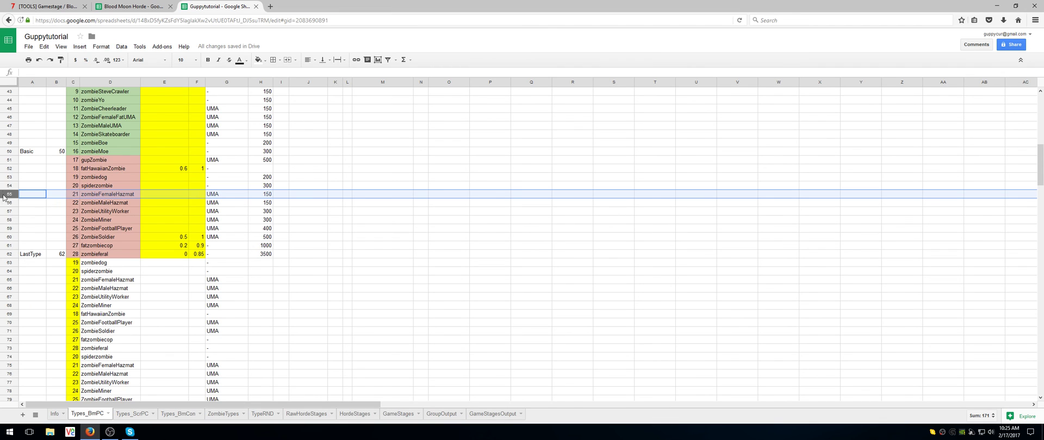
right_click(3, 197)
click(24, 255)
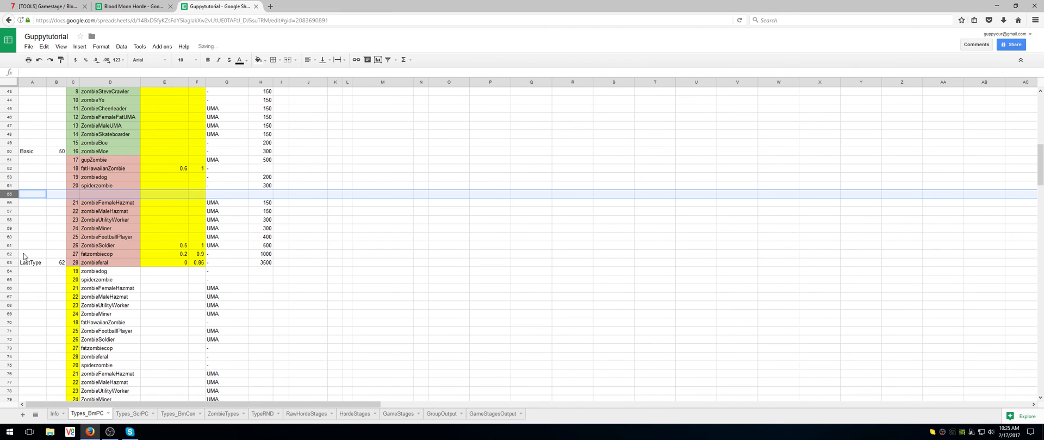
Fill the blank row below spiderzombie with ID 21, type gupZombie2, UMA and strength 500.
click(77, 194)
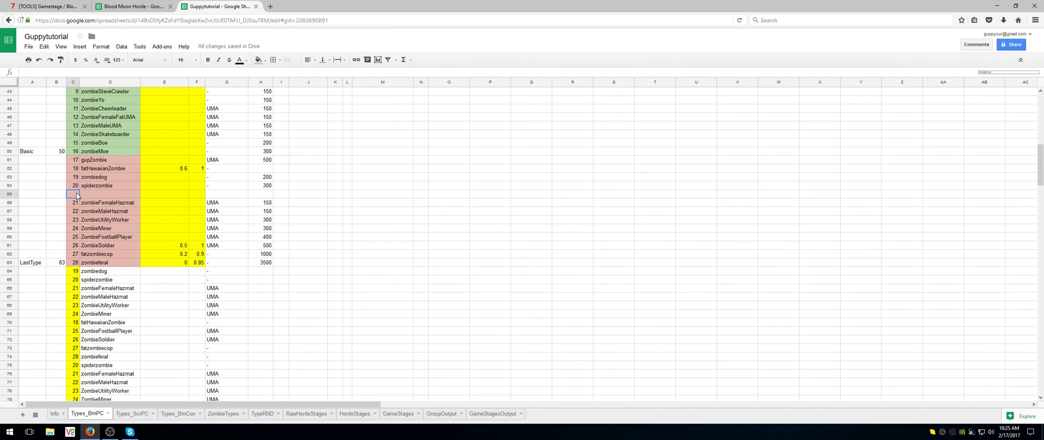
text(21)
key(Tab)
text(gupZo)
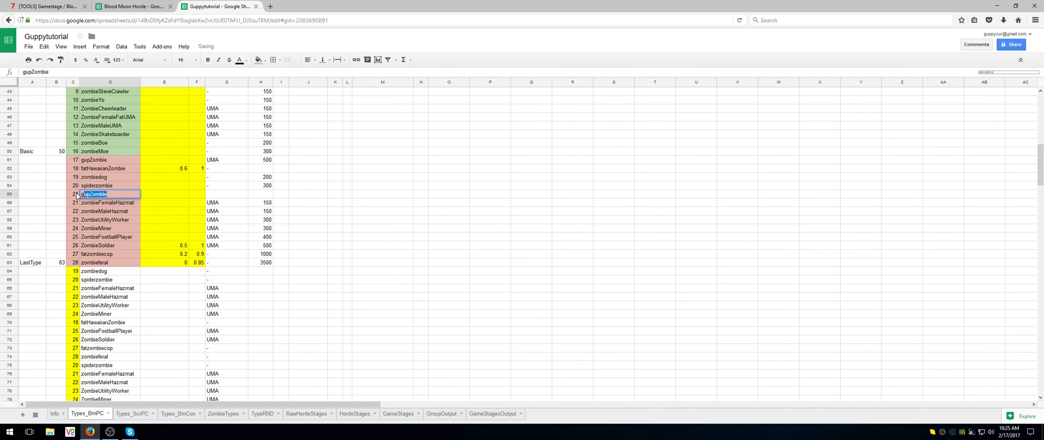
text(mbid2)
text(UMA)
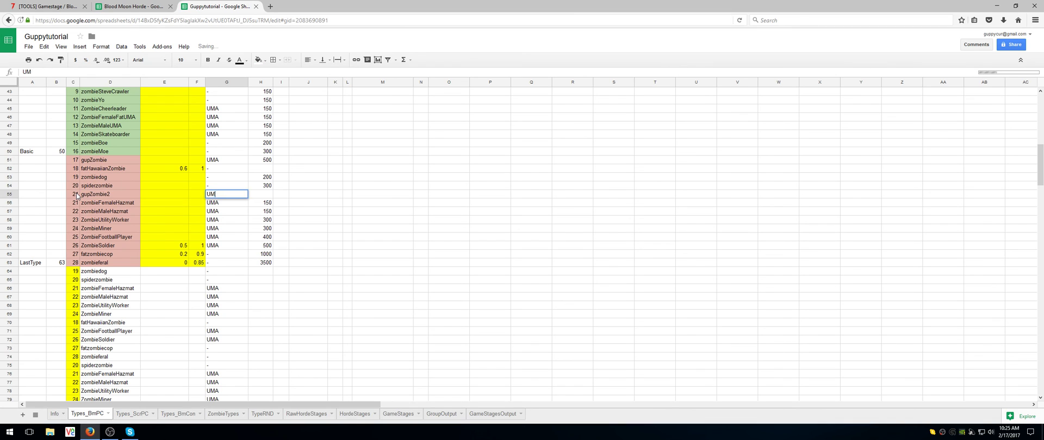
key(Tab)
text(500)
key(Return)
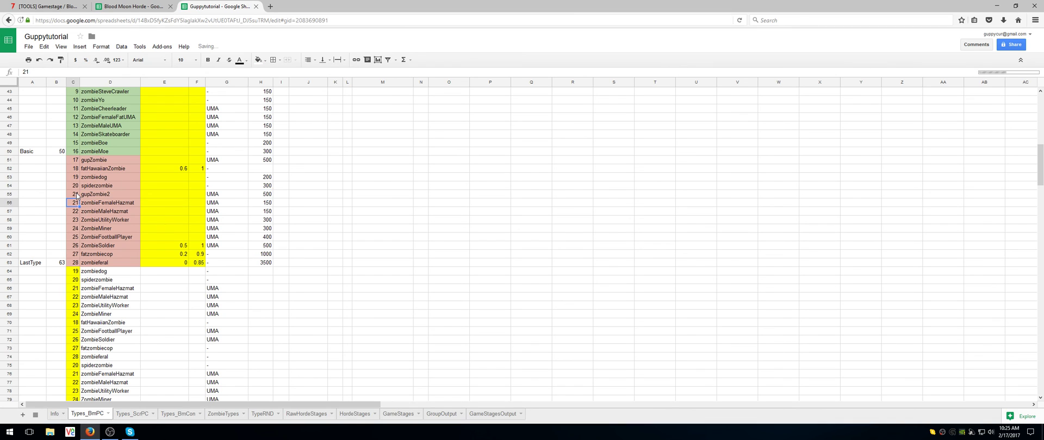
Check the Last Type Row and Unique zombies parameters, and examine the zombie IDs from the green list to the EndOfList row.
scroll(162, 199, up, 10)
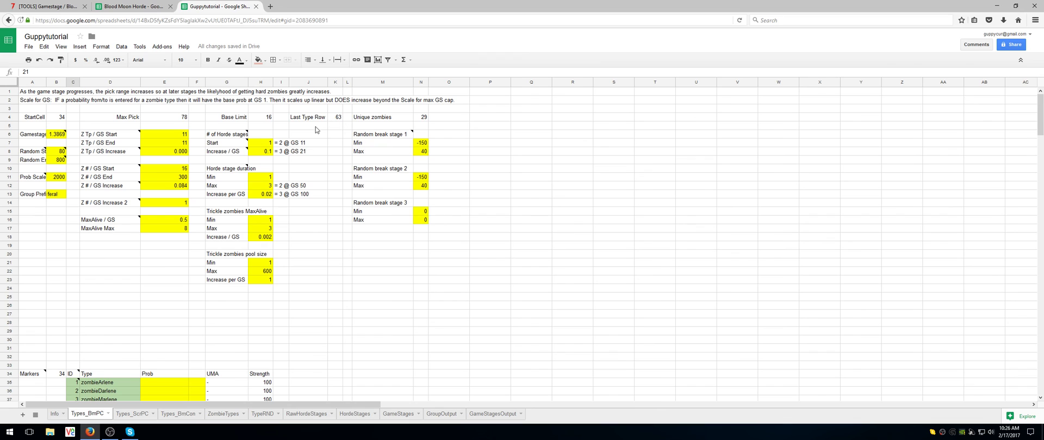
scroll(310, 163, down, 10)
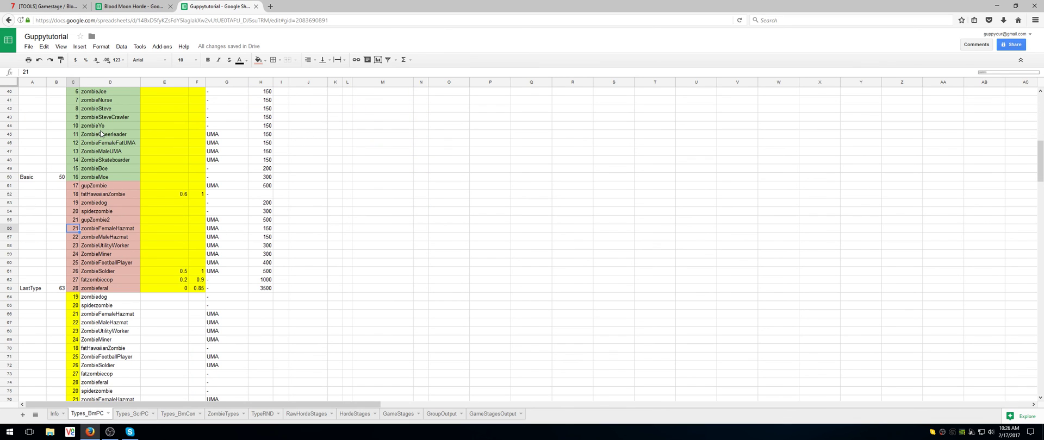
scroll(103, 135, up, 2)
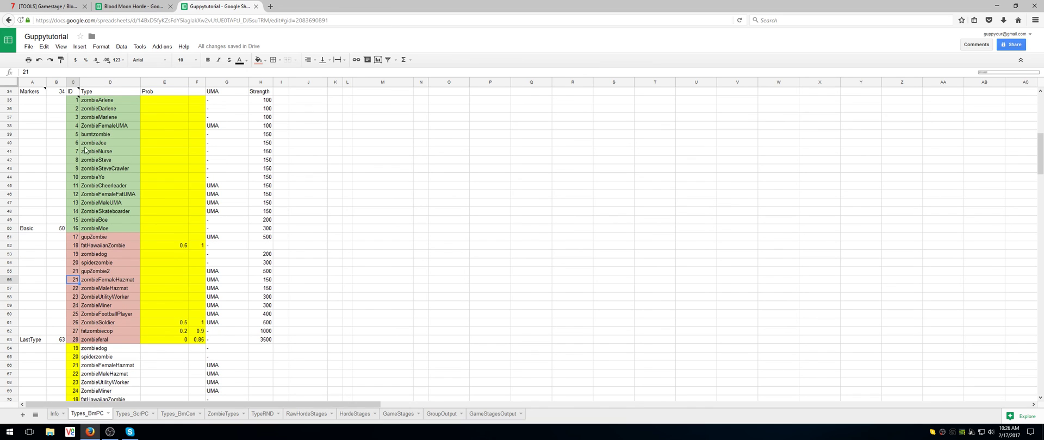
scroll(94, 269, down, 5)
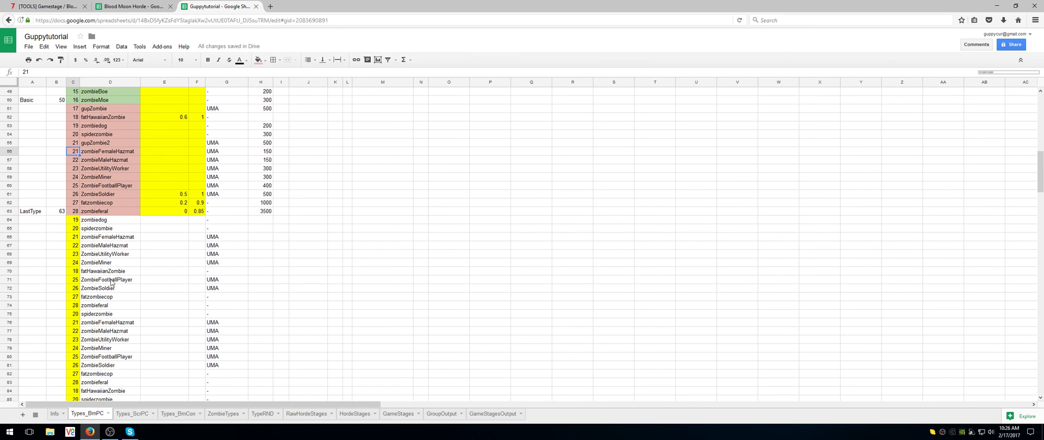
scroll(110, 278, up, 5)
scroll(109, 274, down, 7)
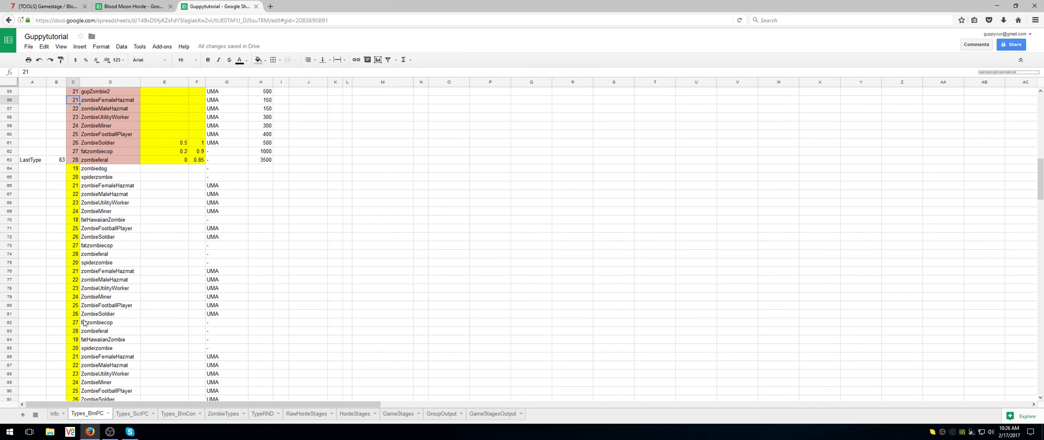
scroll(111, 353, down, 10)
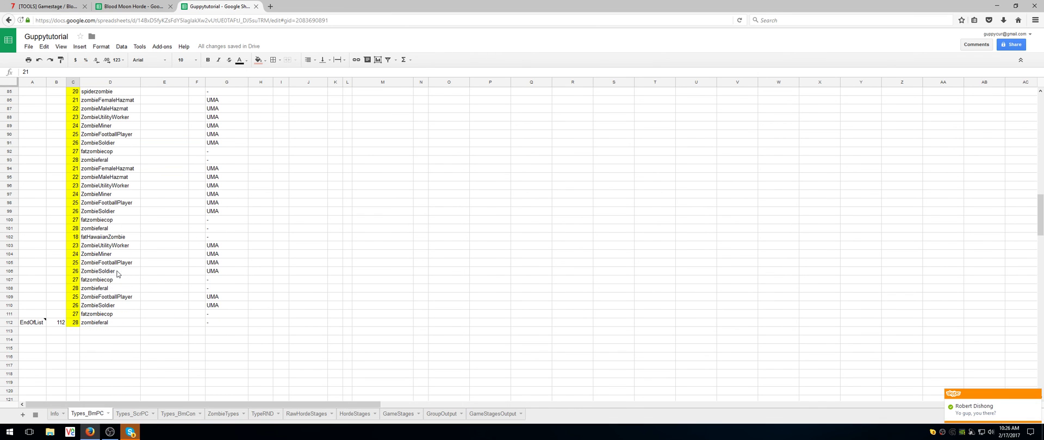
scroll(115, 272, up, 14)
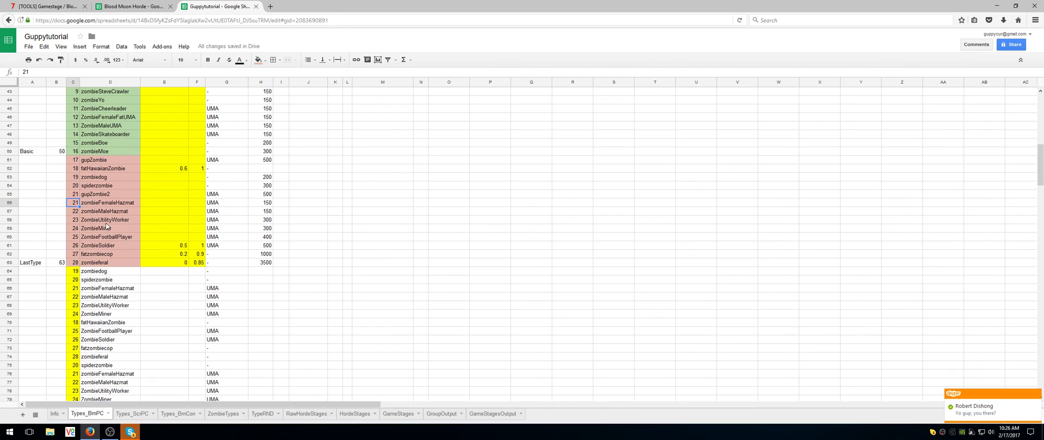